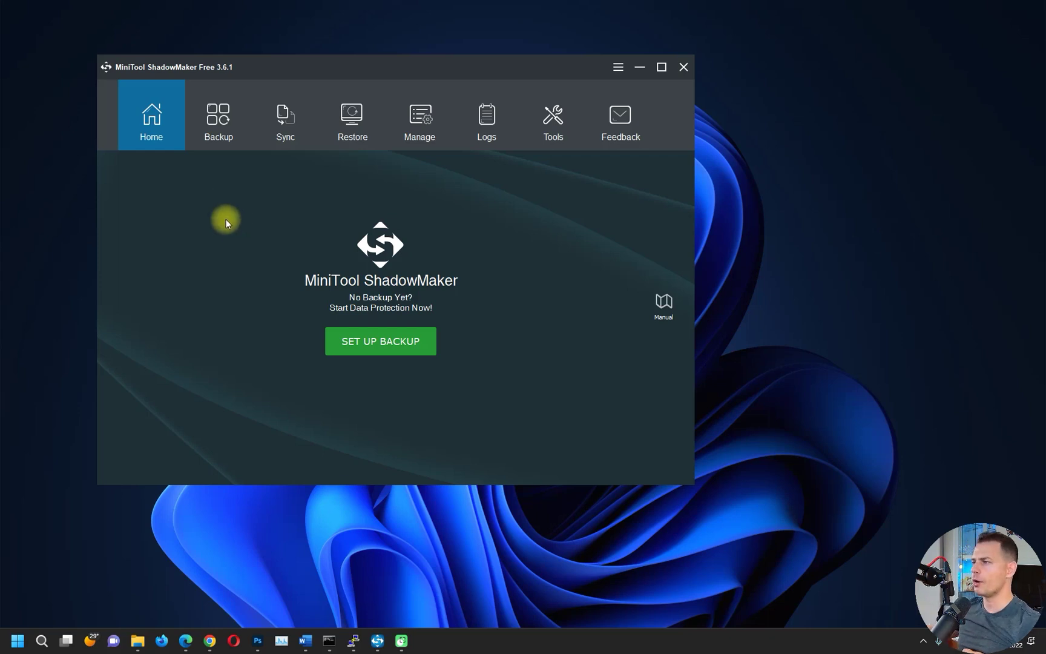
- Download ShadowMaker Free from the MiniTool backup page
{"action": "left_click", "coordinate": [227, 222]}
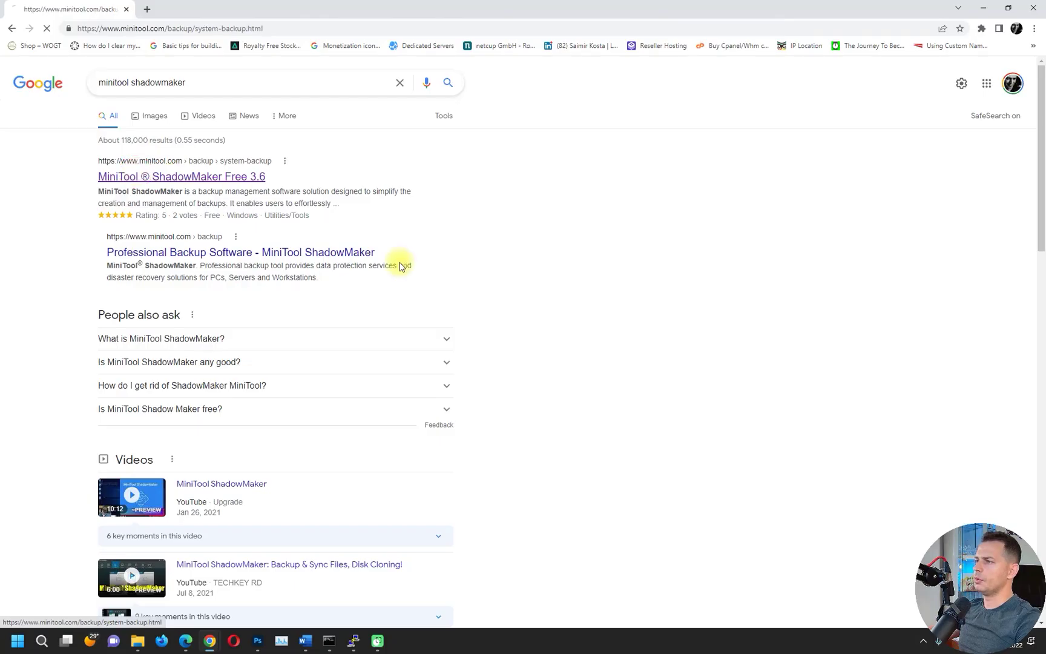
{"action": "left_click", "coordinate": [339, 251]}
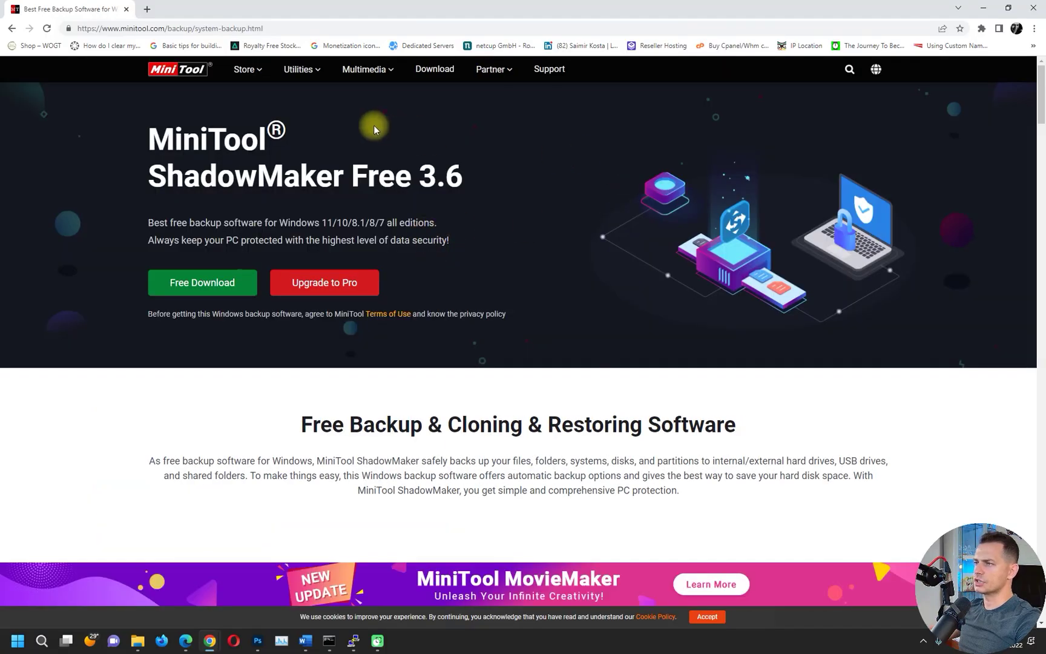
{"action": "left_click", "coordinate": [198, 280]}
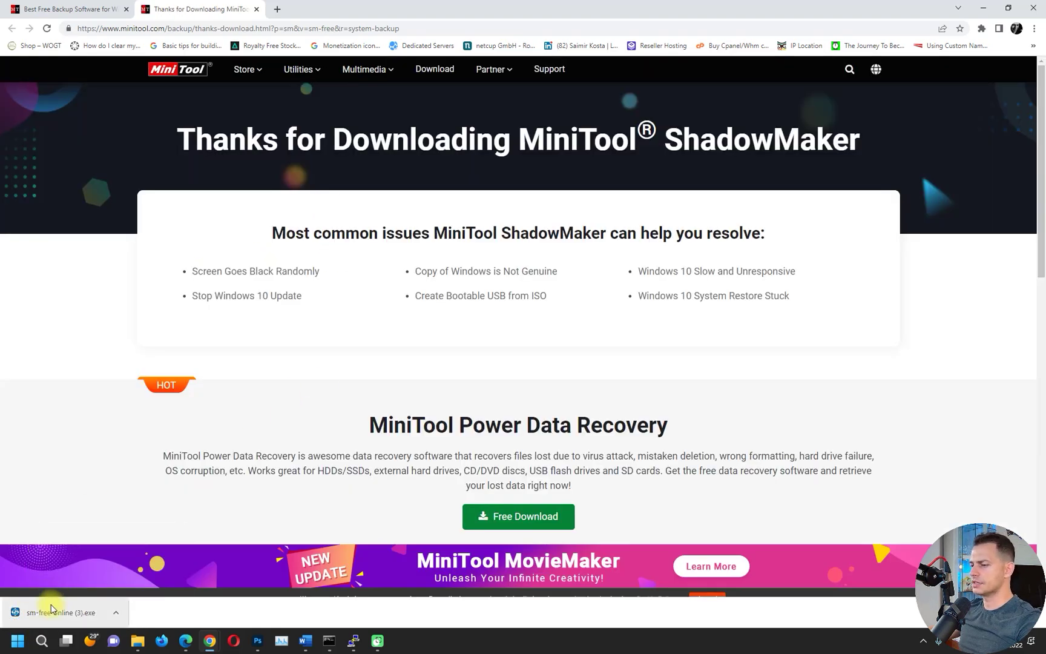
- Run the downloaded sm-free-online installer and confirm reinstalling over the existing copy
{"action": "left_click", "coordinate": [52, 608]}
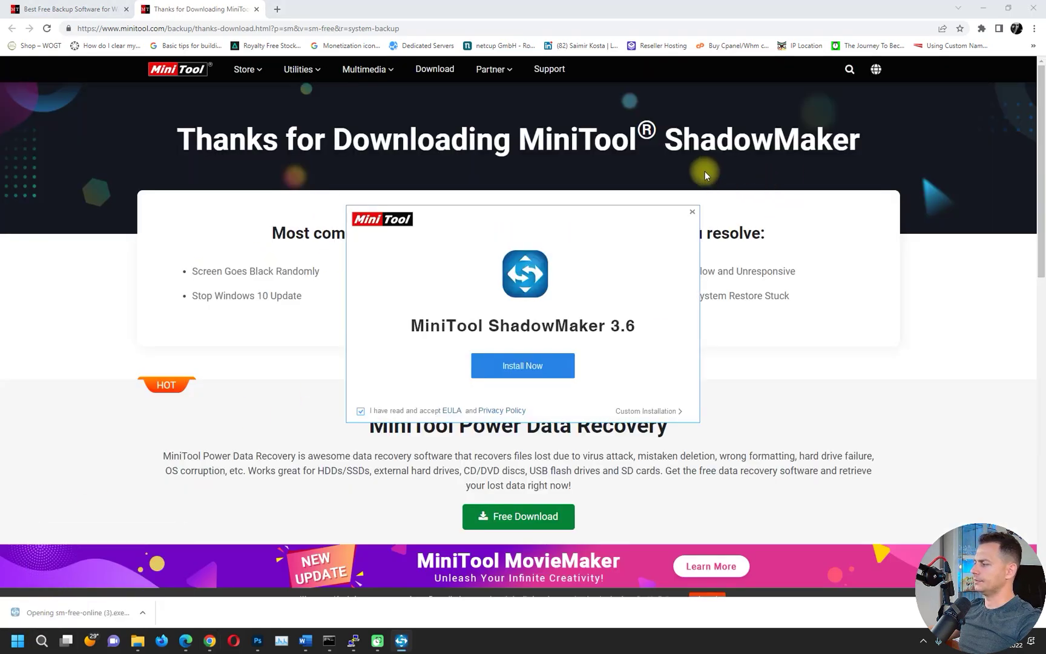
{"action": "left_click", "coordinate": [511, 366]}
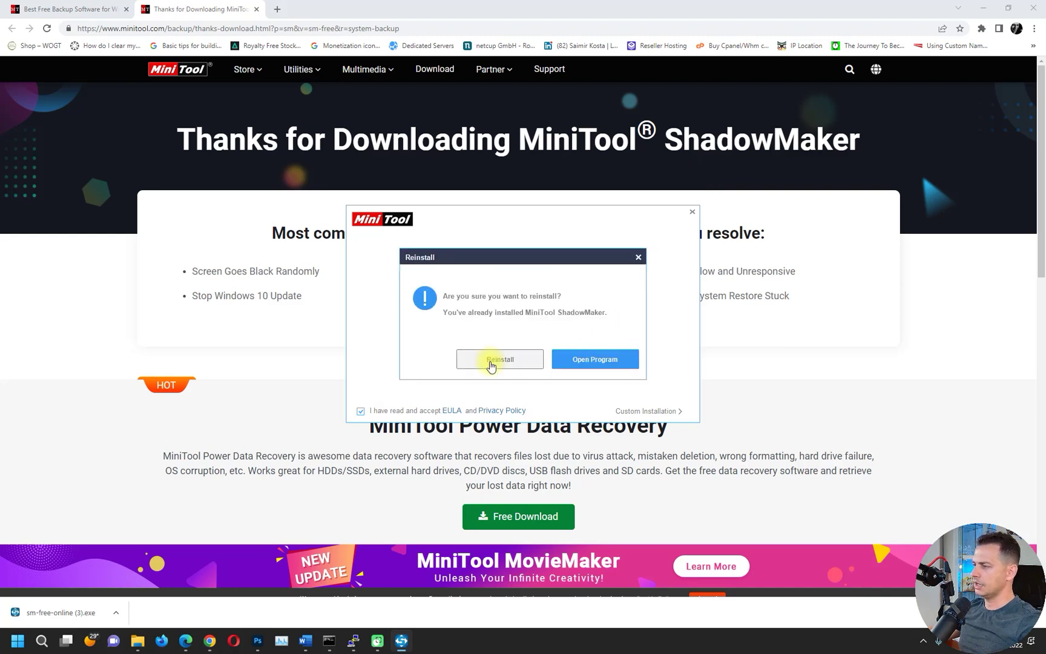
{"action": "left_click", "coordinate": [491, 362]}
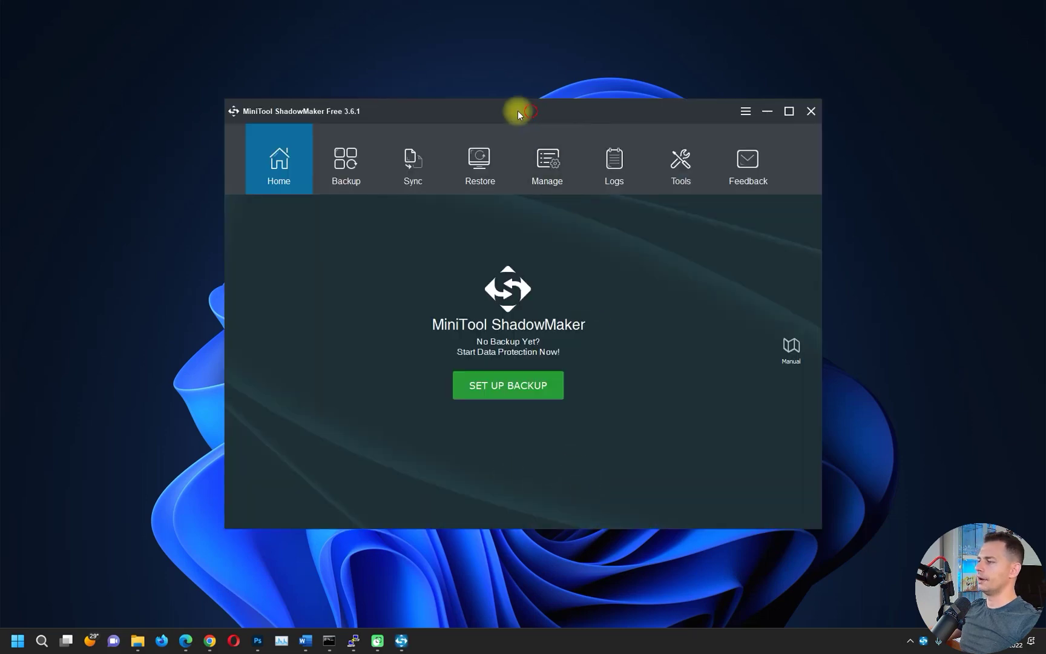
- Move the freshly reinstalled ShadowMaker window up and to the left
{"action": "left_click_drag", "start_coordinate": [518, 110], "coordinate": [378, 87]}
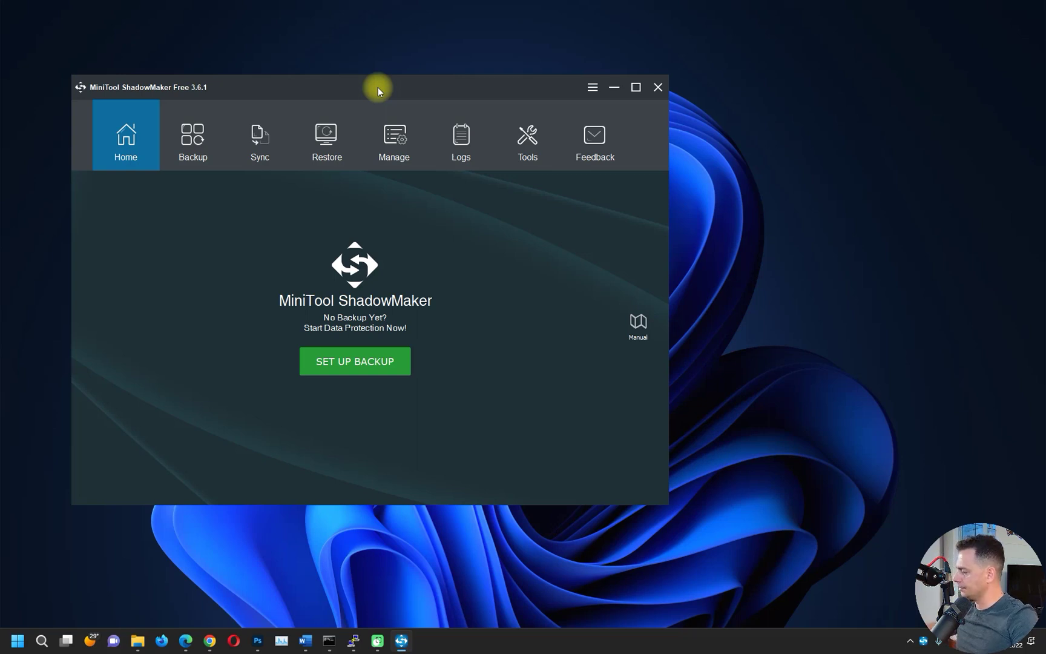
- Select only the 576 MB (*:) NTFS partition as source, excluding the 128 MB partition
{"action": "left_click", "coordinate": [189, 137]}
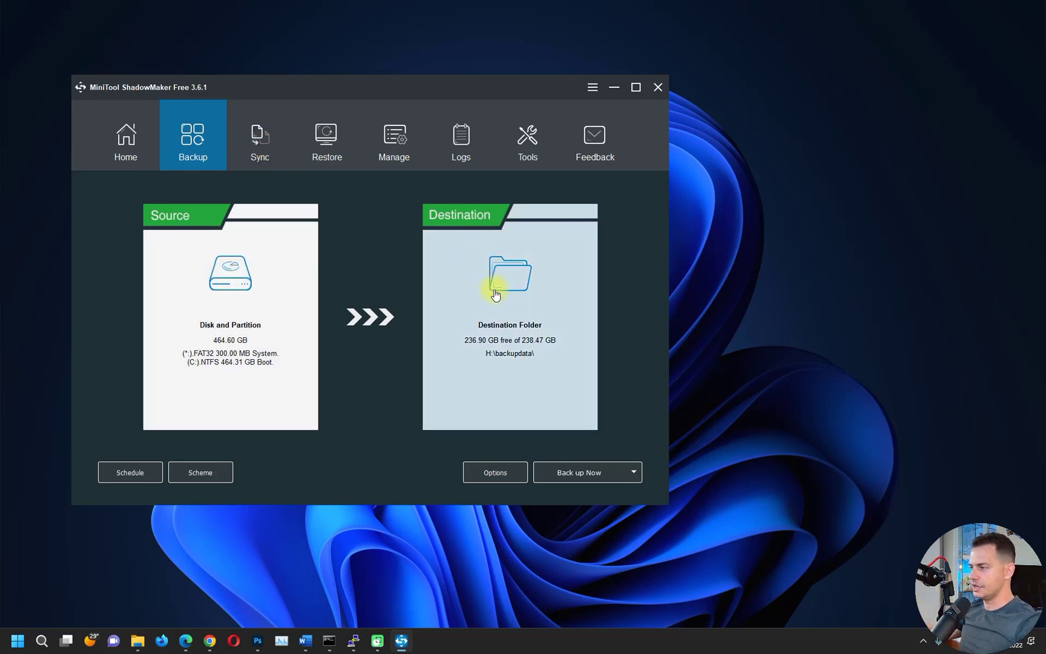
{"action": "left_click", "coordinate": [246, 312]}
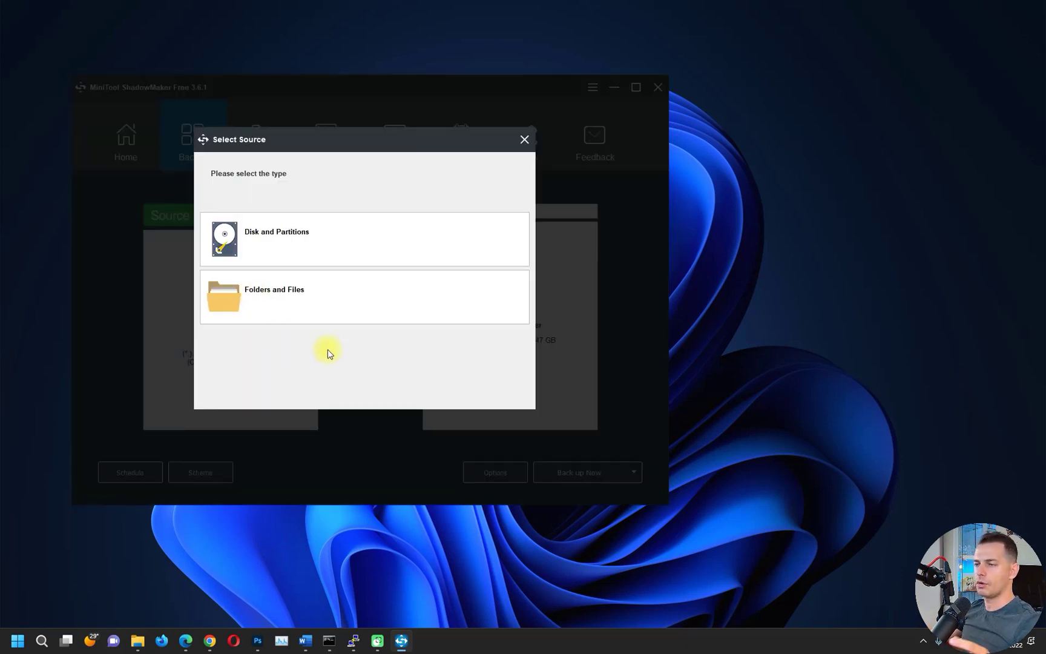
{"action": "left_click", "coordinate": [295, 241]}
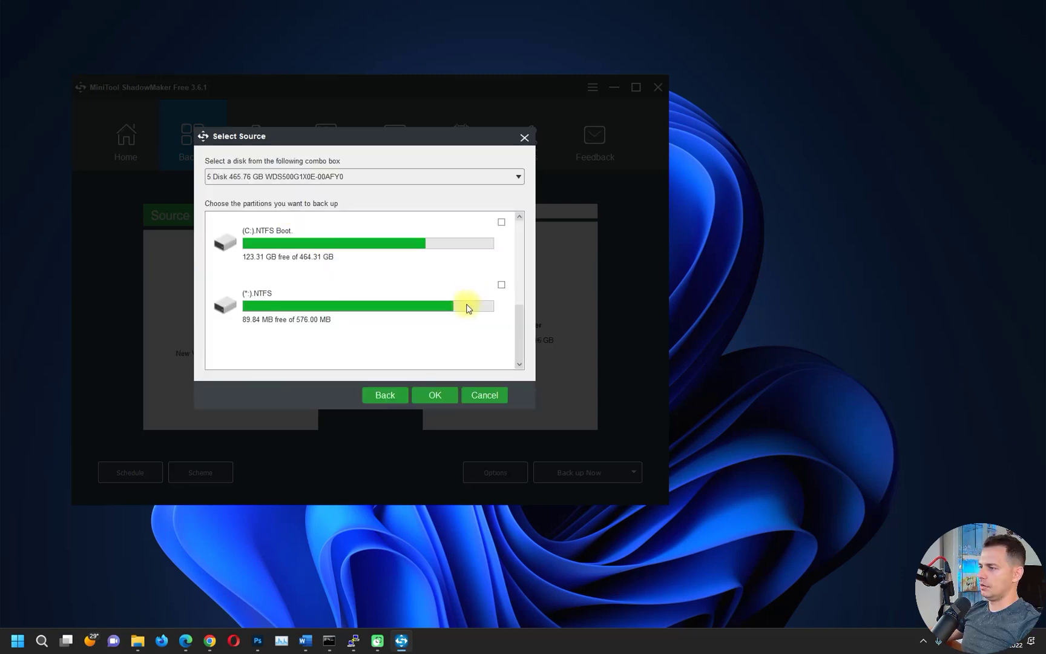
{"action": "left_click", "coordinate": [501, 285]}
{"action": "scroll", "coordinate": [450, 317], "scroll_direction": "up", "scroll_amount": 3}
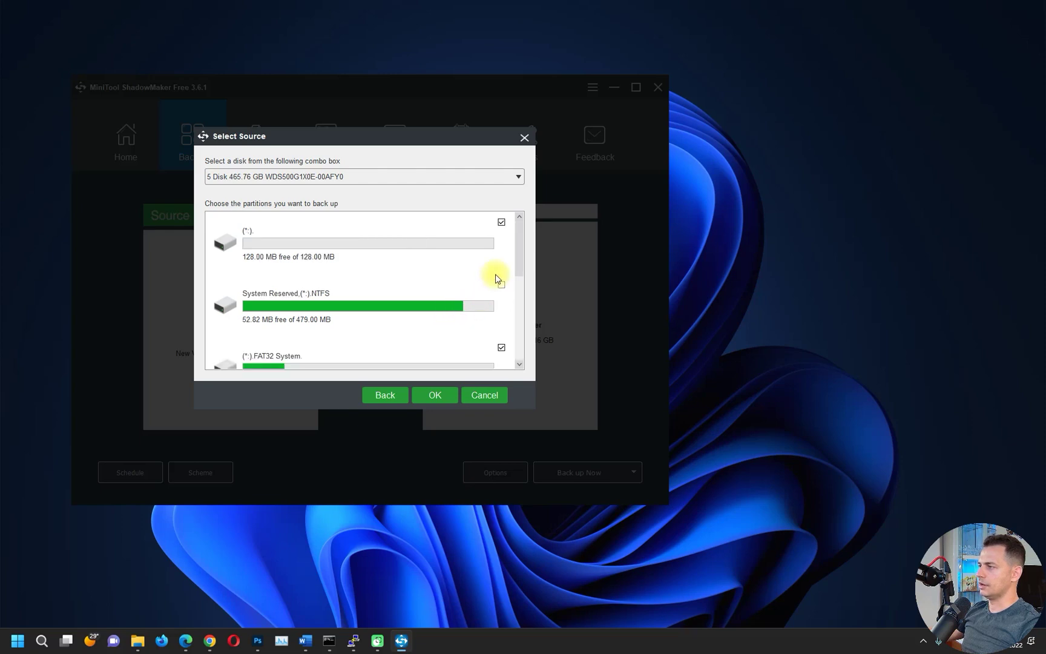
{"action": "left_click", "coordinate": [501, 222]}
{"action": "scroll", "coordinate": [495, 348], "scroll_direction": "down", "scroll_amount": 3}
{"action": "scroll", "coordinate": [490, 322], "scroll_direction": "up", "scroll_amount": 5}
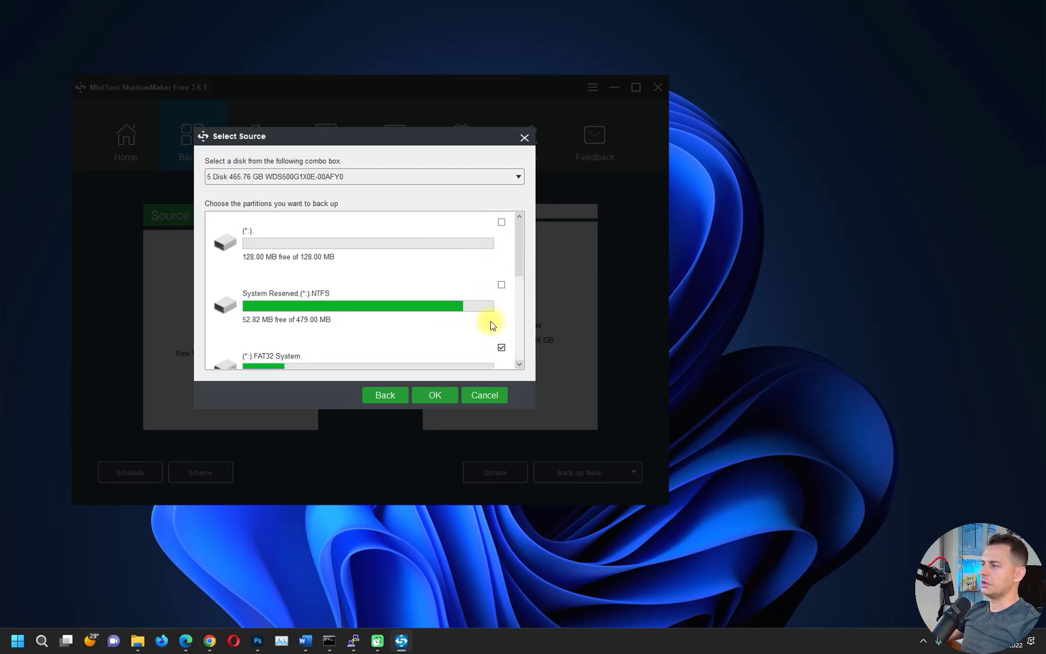
{"action": "scroll", "coordinate": [495, 273], "scroll_direction": "down", "scroll_amount": 3}
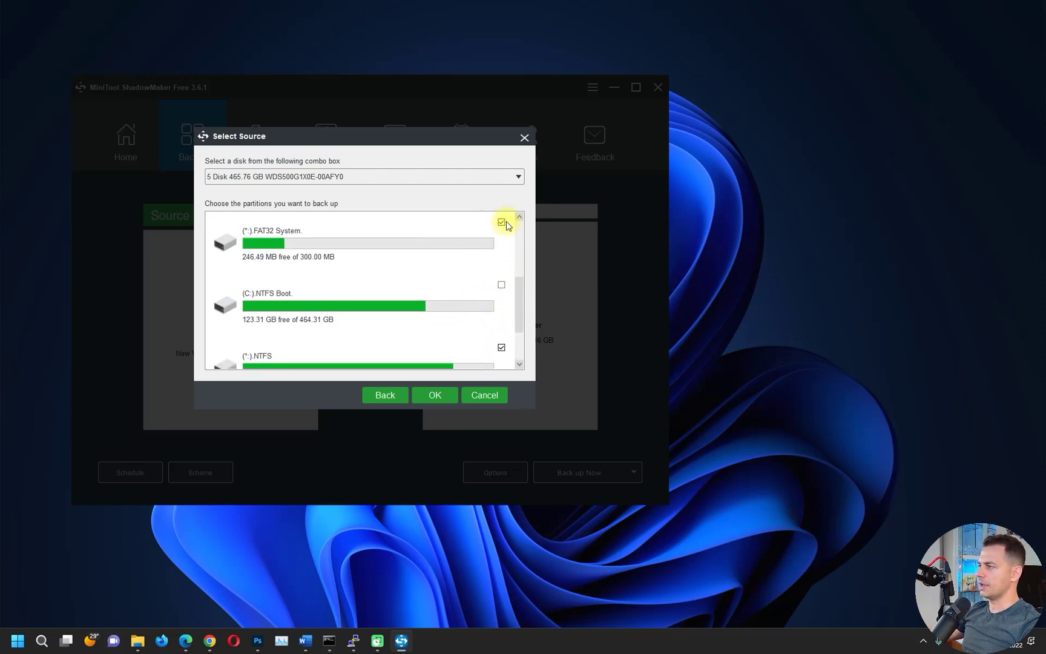
{"action": "scroll", "coordinate": [448, 273], "scroll_direction": "down", "scroll_amount": 3}
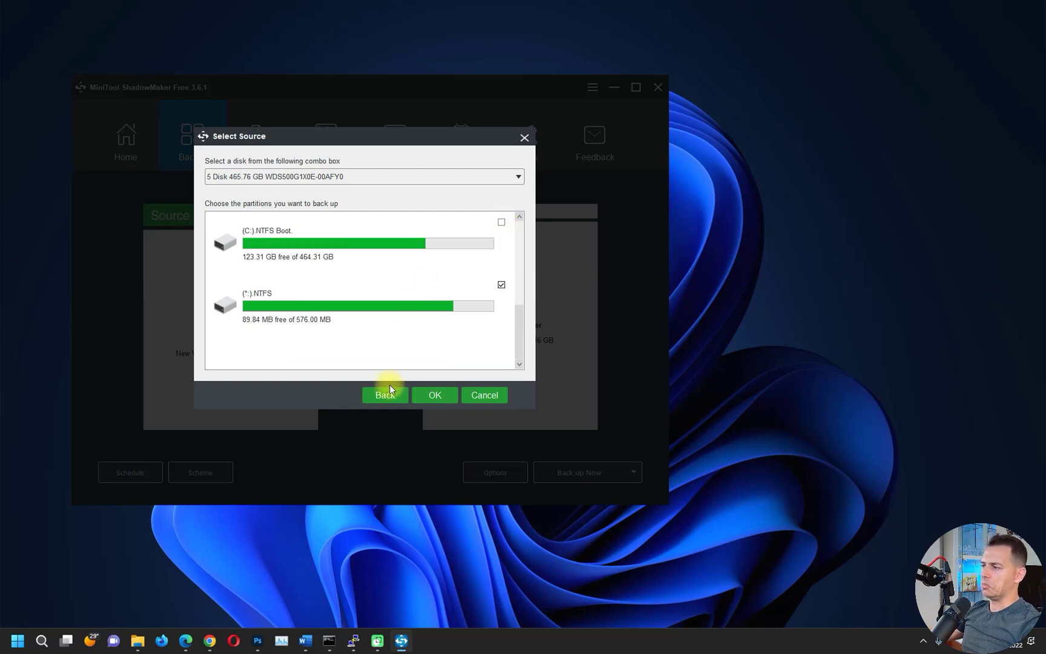
{"action": "left_click", "coordinate": [434, 396]}
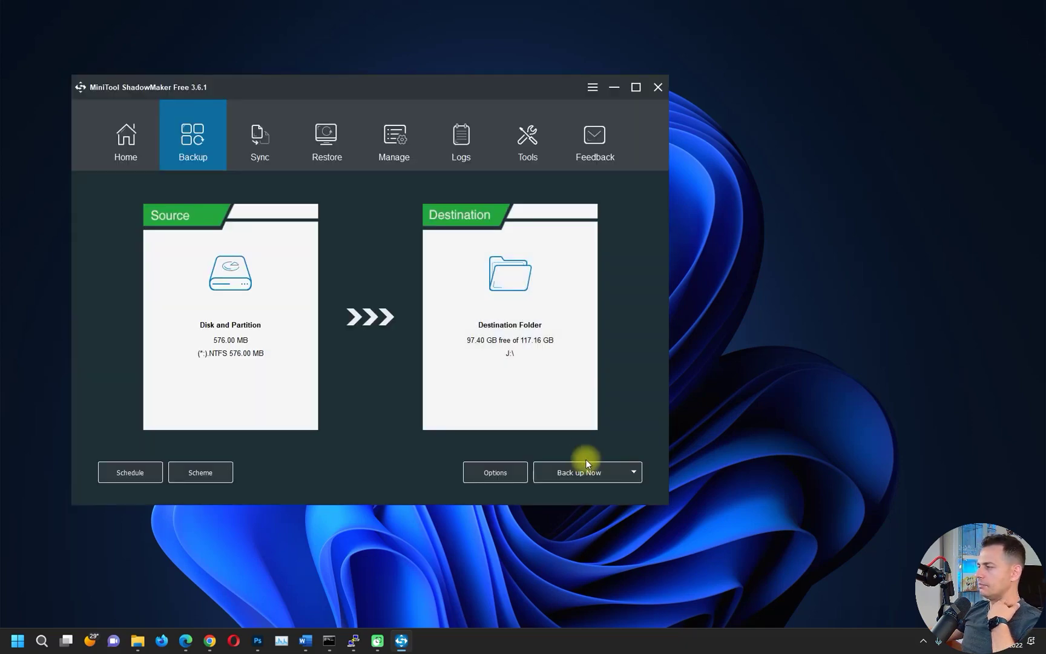
- Confirm the backup destination and start the partition image backup immediately
{"action": "left_click", "coordinate": [549, 413]}
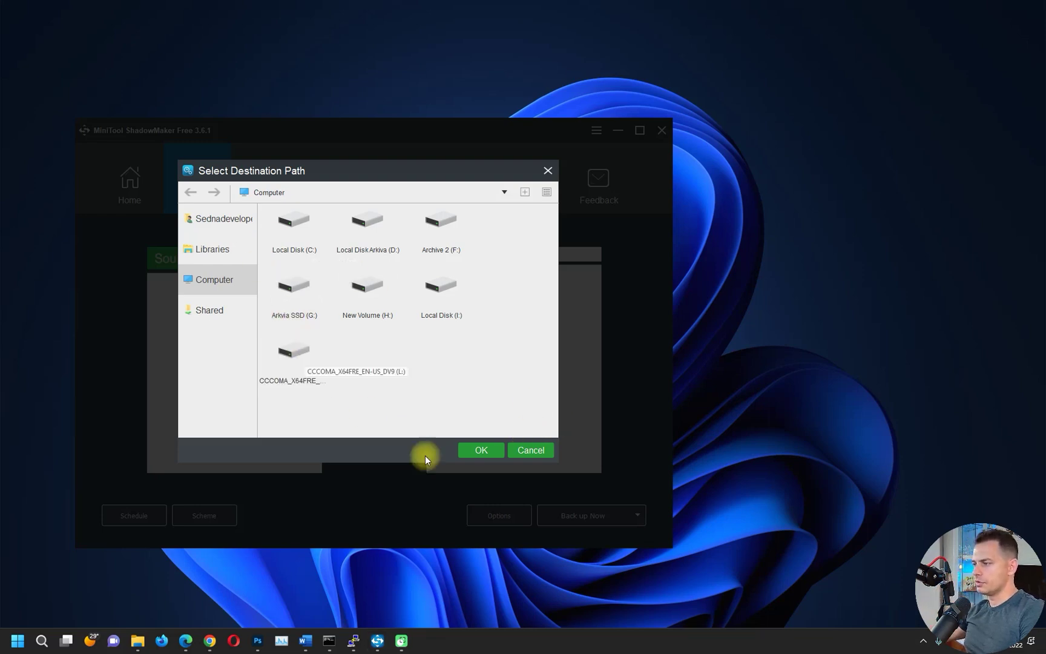
{"action": "left_click", "coordinate": [486, 454]}
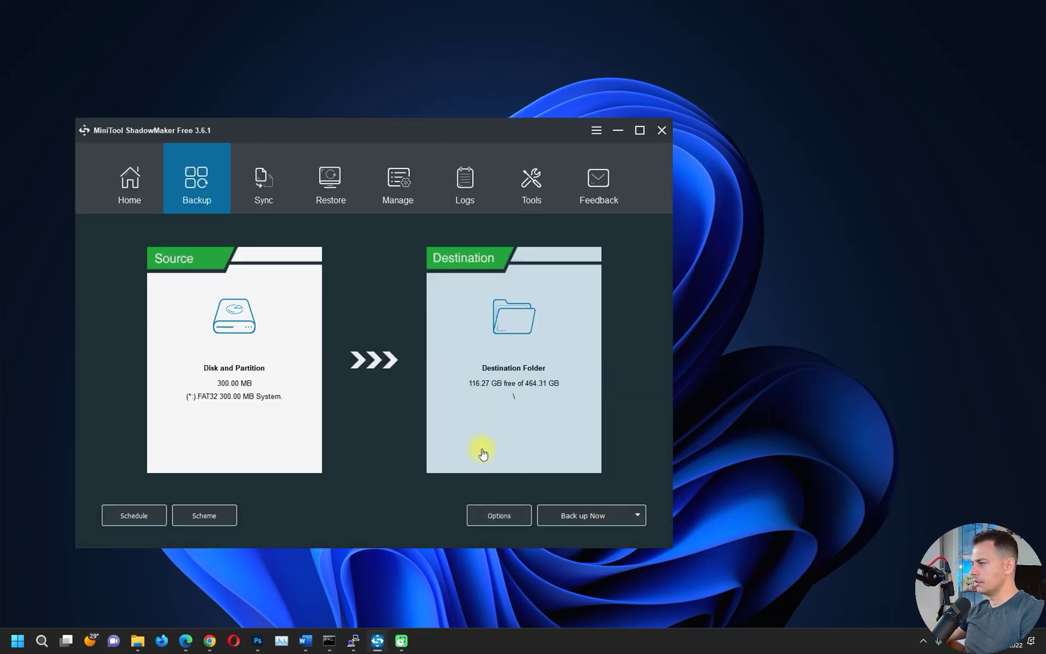
{"action": "left_click", "coordinate": [588, 515]}
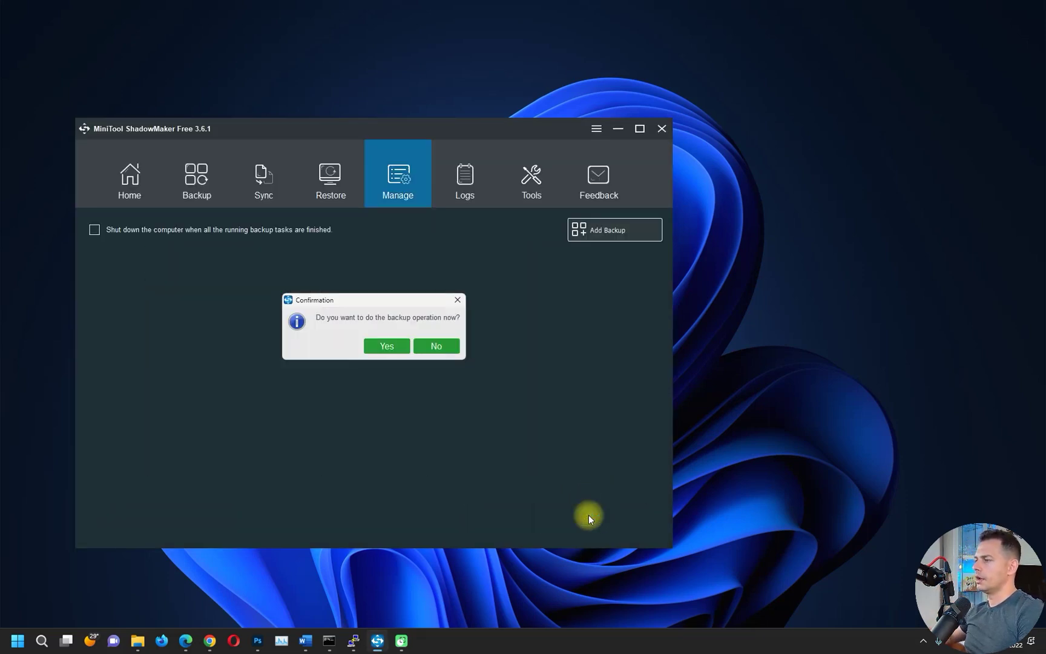
{"action": "left_click", "coordinate": [382, 346]}
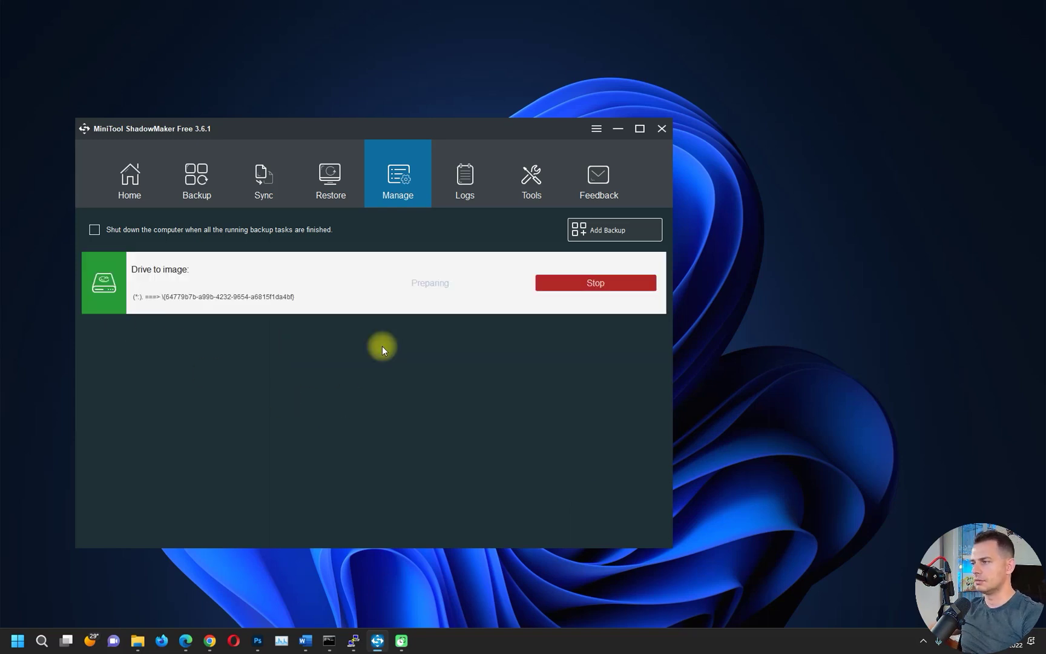
- Choose the D:\MP3 Albume 2017 folder as the new backup source
{"action": "left_click", "coordinate": [190, 181]}
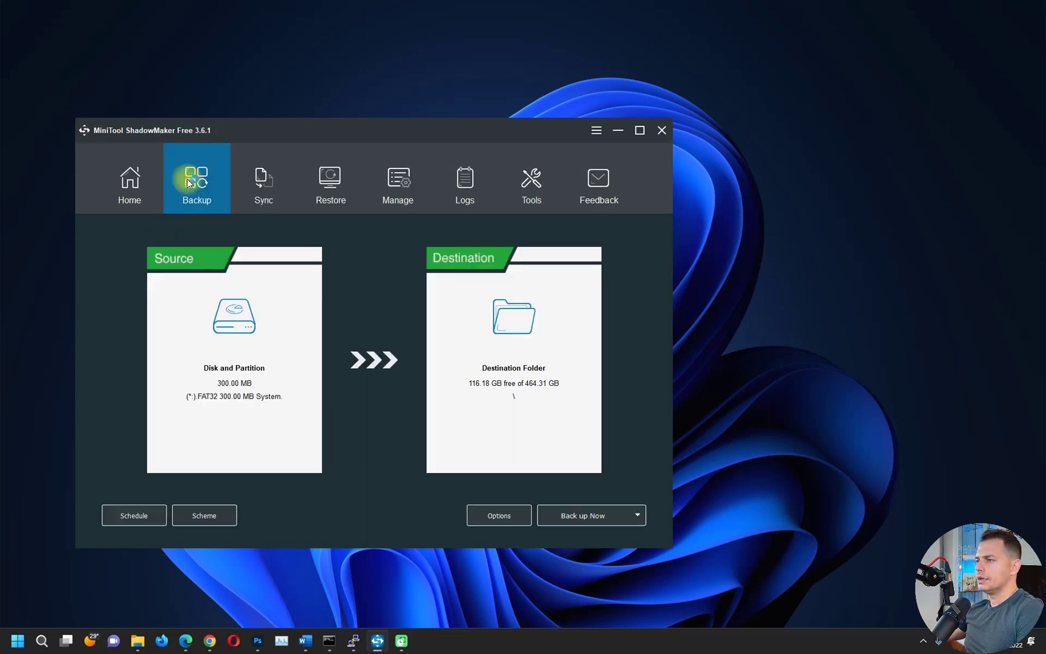
{"action": "left_click", "coordinate": [279, 336]}
{"action": "left_click", "coordinate": [259, 337]}
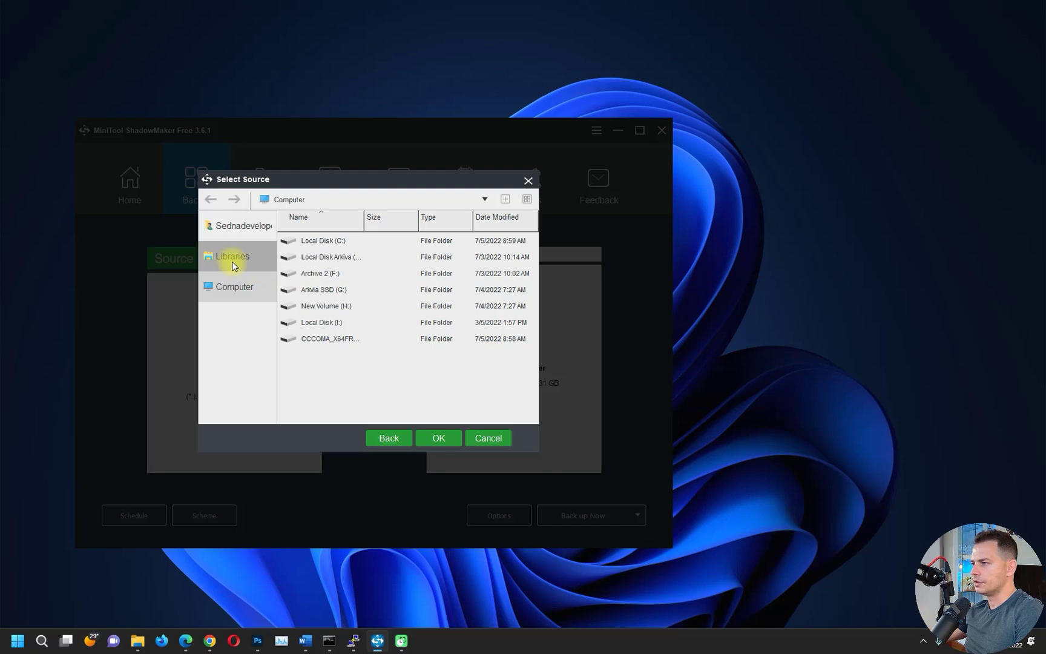
{"action": "double_click", "coordinate": [320, 257]}
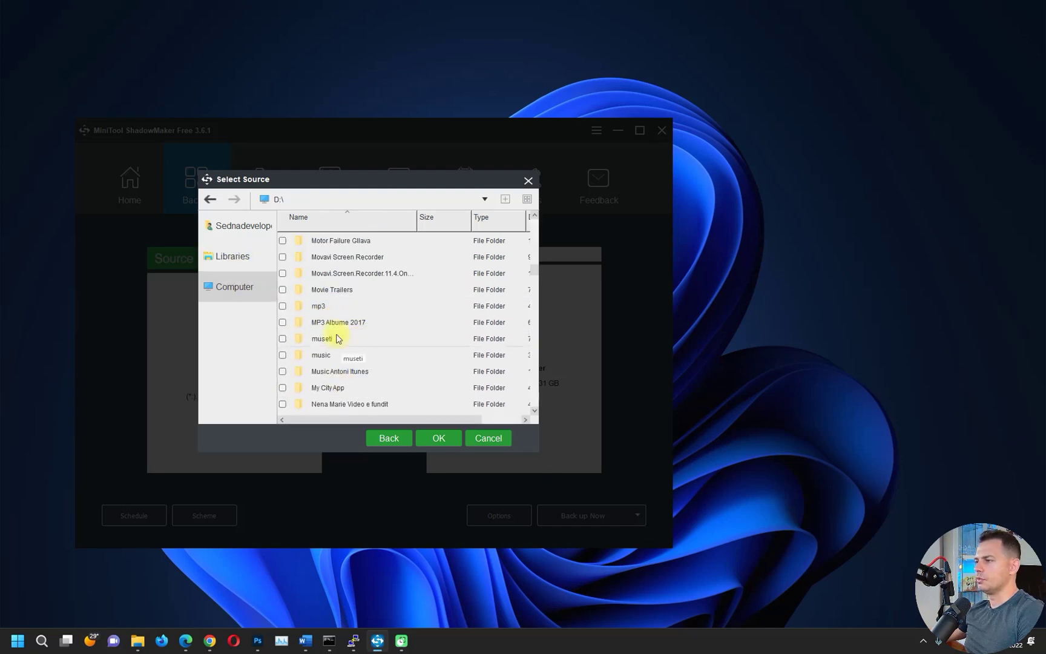
{"action": "left_click", "coordinate": [282, 322]}
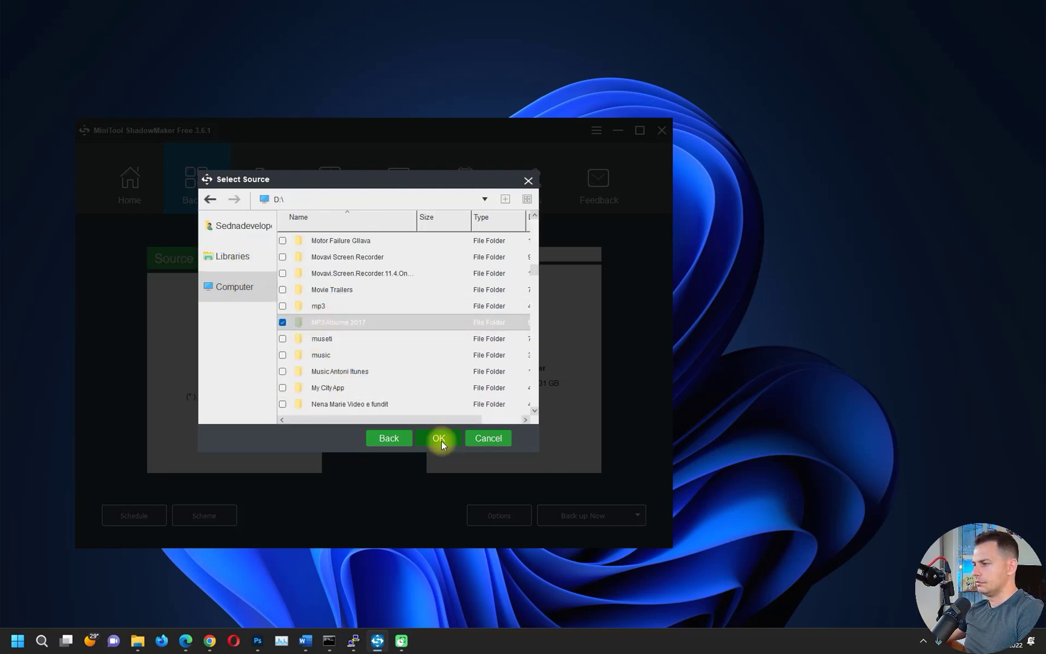
{"action": "left_click", "coordinate": [440, 441]}
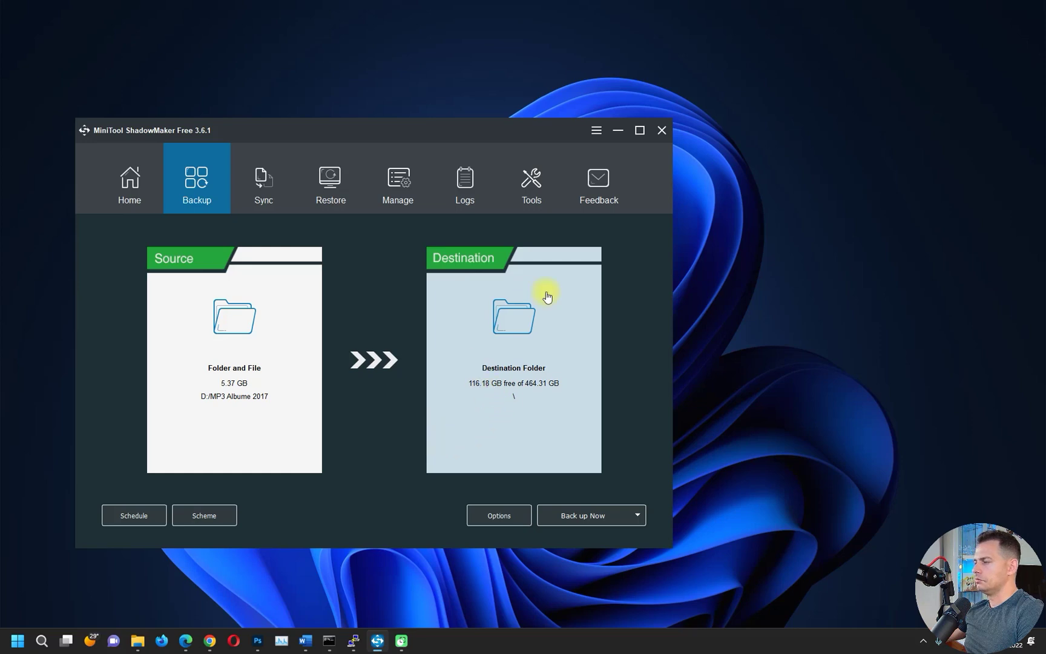
- Set drive L: as the destination and start the folder backup now
{"action": "left_click", "coordinate": [500, 314]}
{"action": "left_click", "coordinate": [299, 355]}
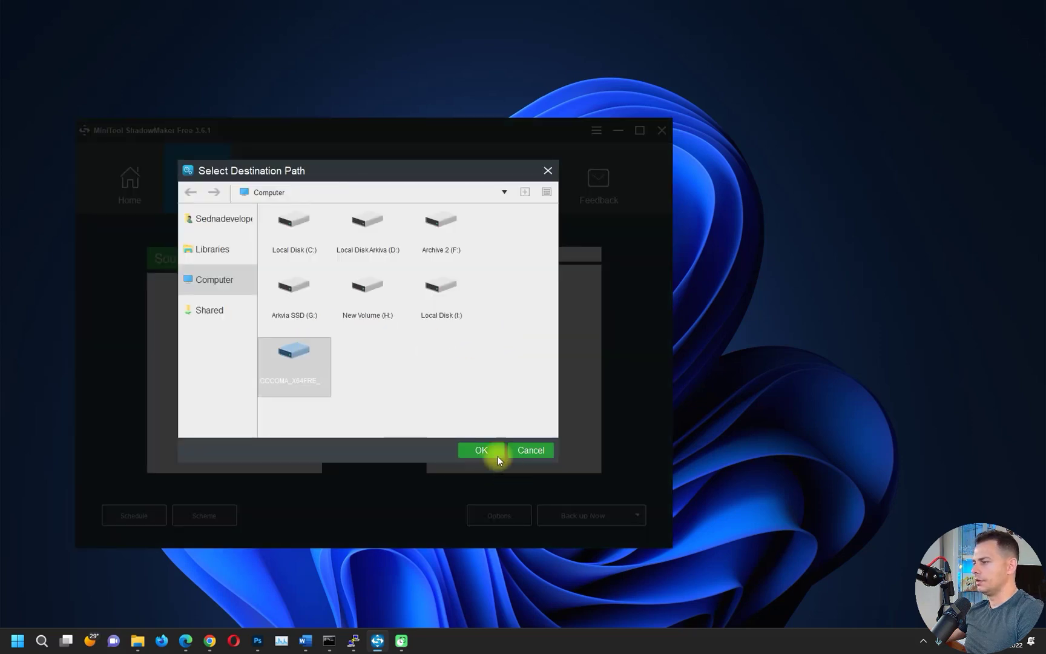
{"action": "left_click", "coordinate": [479, 451]}
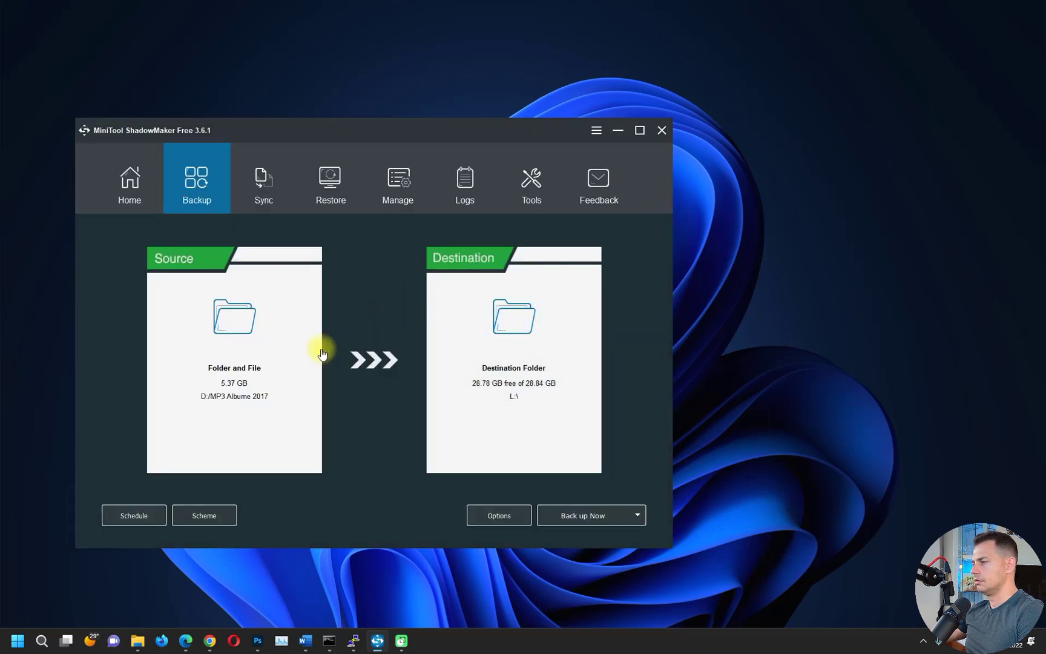
{"action": "left_click", "coordinate": [580, 520]}
{"action": "left_click", "coordinate": [367, 348]}
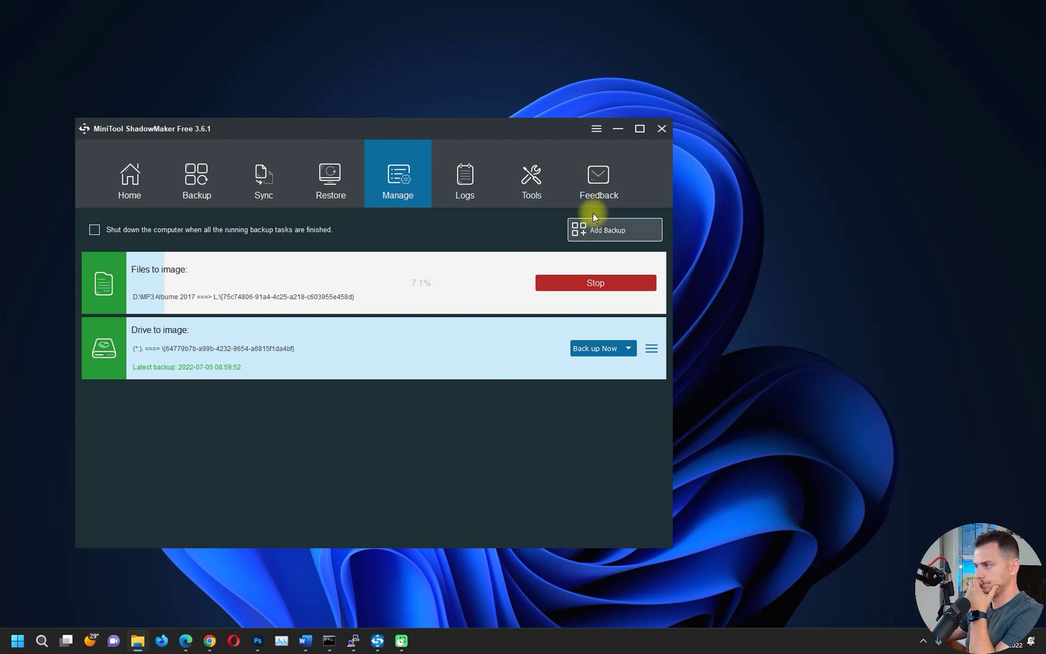
- Check the task logs, the Manage list and the Restore page, then go to Sync
{"action": "left_click", "coordinate": [458, 181]}
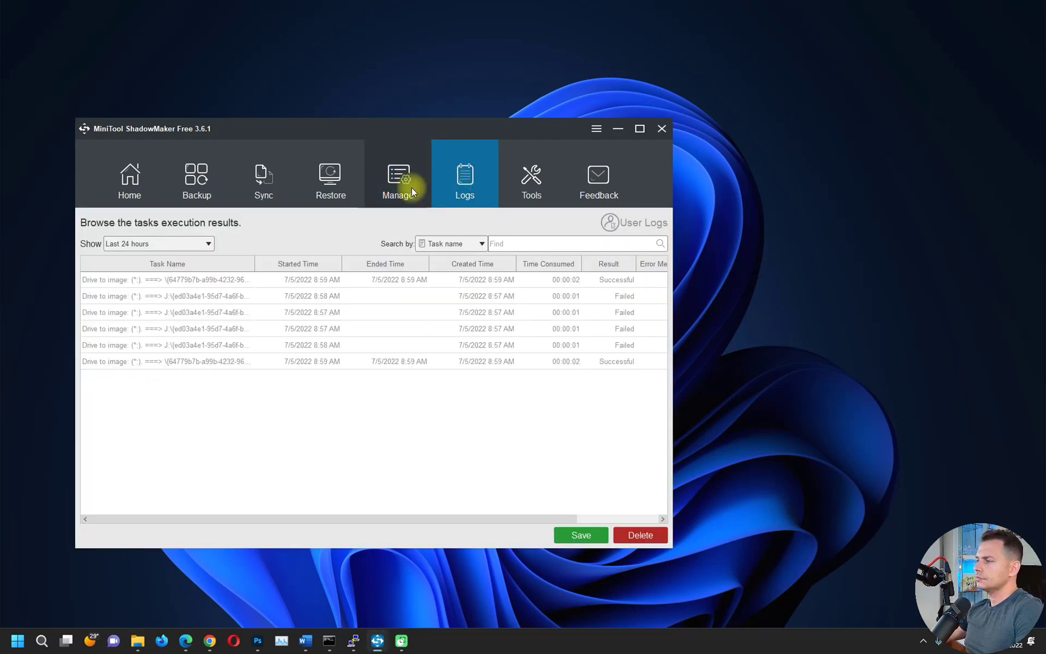
{"action": "left_click", "coordinate": [407, 182]}
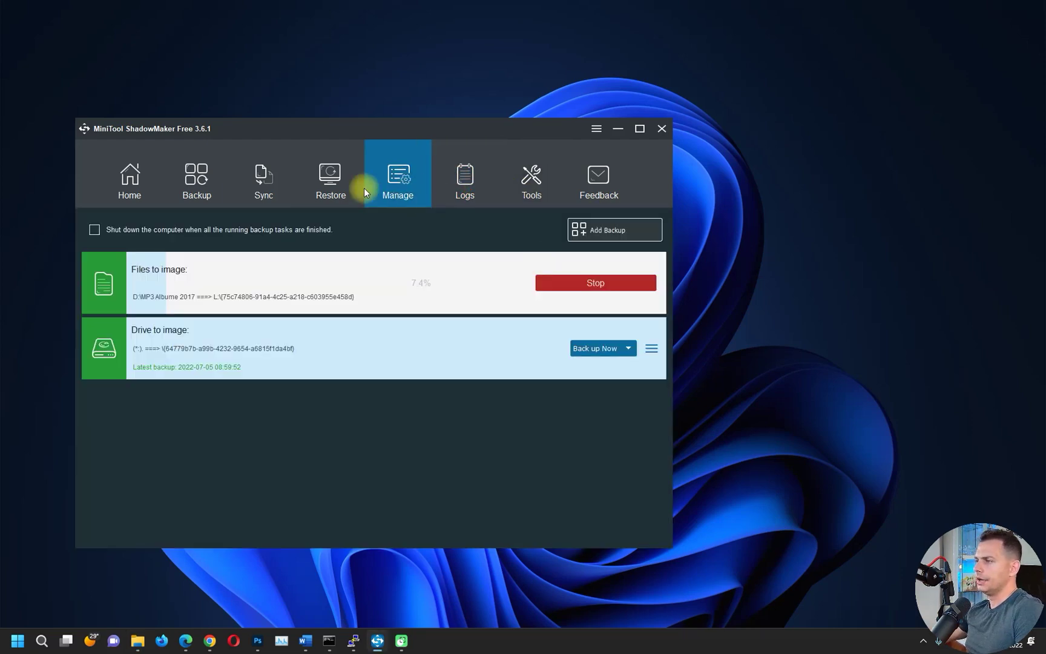
{"action": "left_click", "coordinate": [316, 175]}
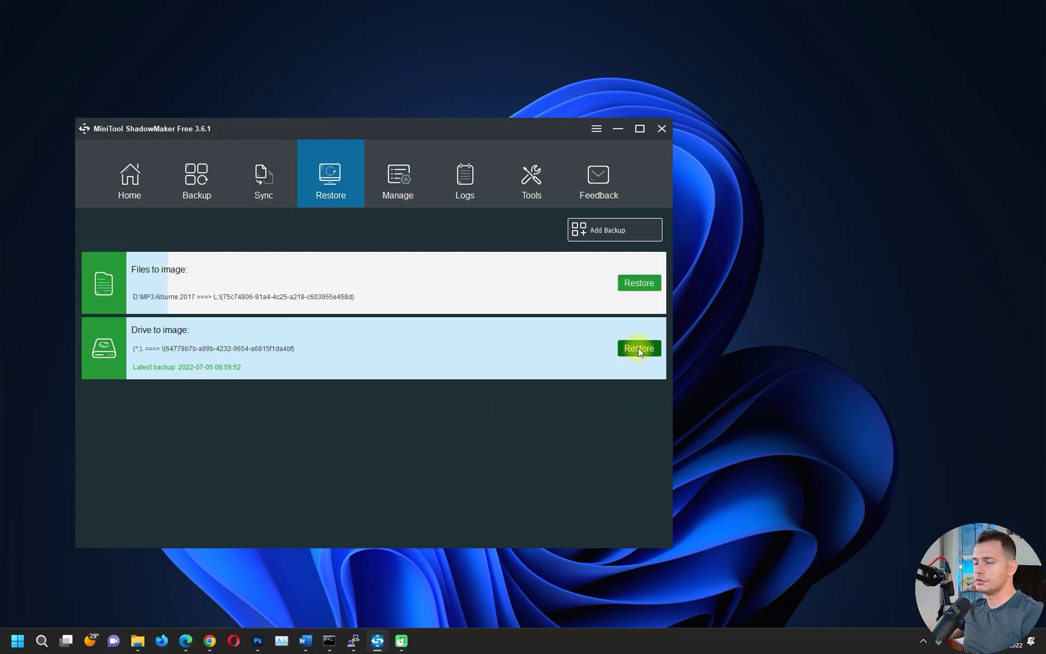
{"action": "left_click", "coordinate": [264, 170]}
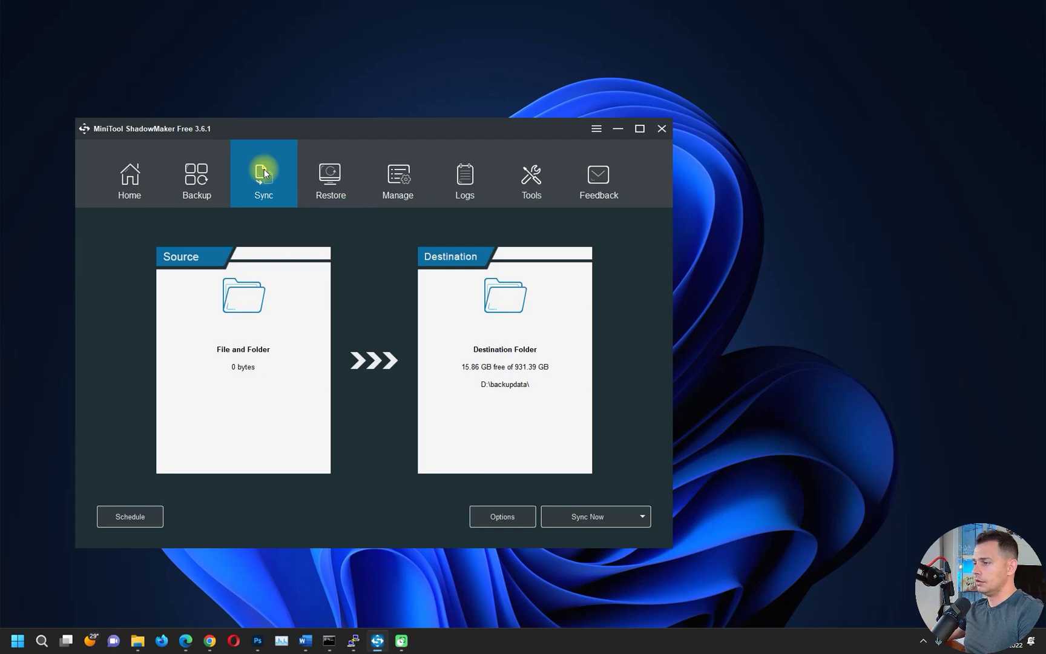
- Select D:\How to create second channgel youtube as the sync source
{"action": "left_click", "coordinate": [220, 306]}
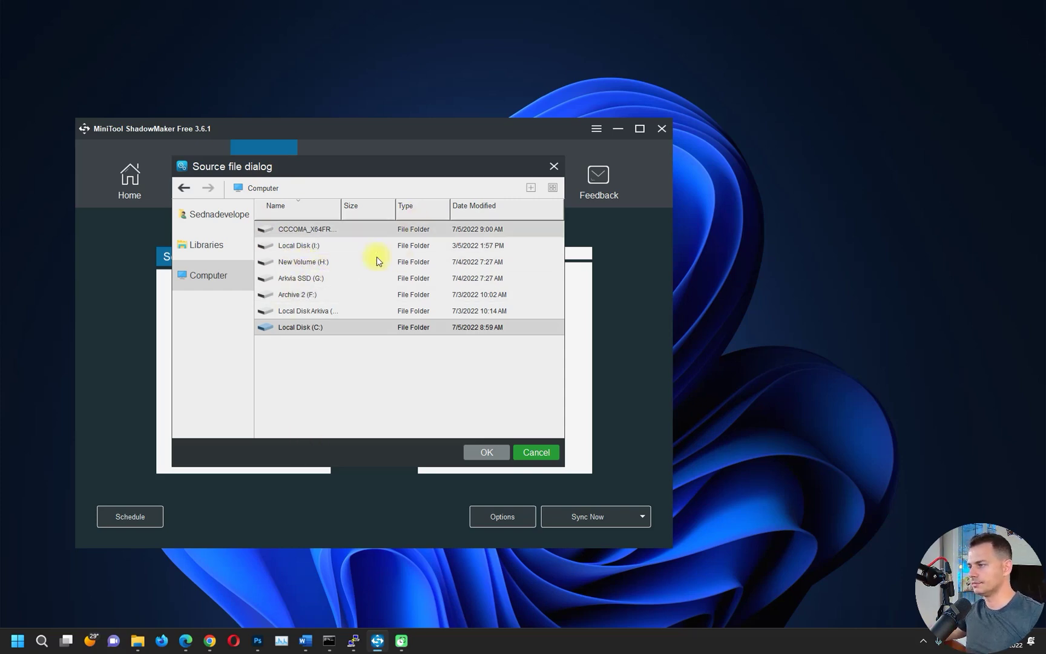
{"action": "left_click", "coordinate": [536, 452]}
{"action": "left_click", "coordinate": [474, 444]}
{"action": "left_click", "coordinate": [542, 451]}
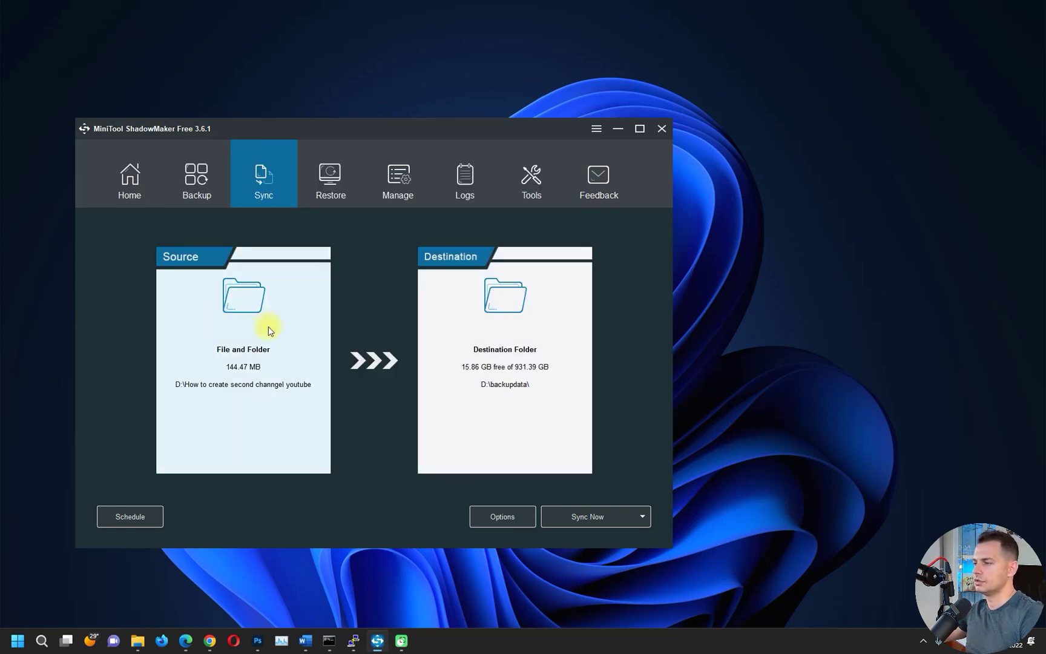
- Set drive L: as the sync destination and start syncing right away
{"action": "left_click", "coordinate": [506, 299]}
{"action": "left_click", "coordinate": [289, 363]}
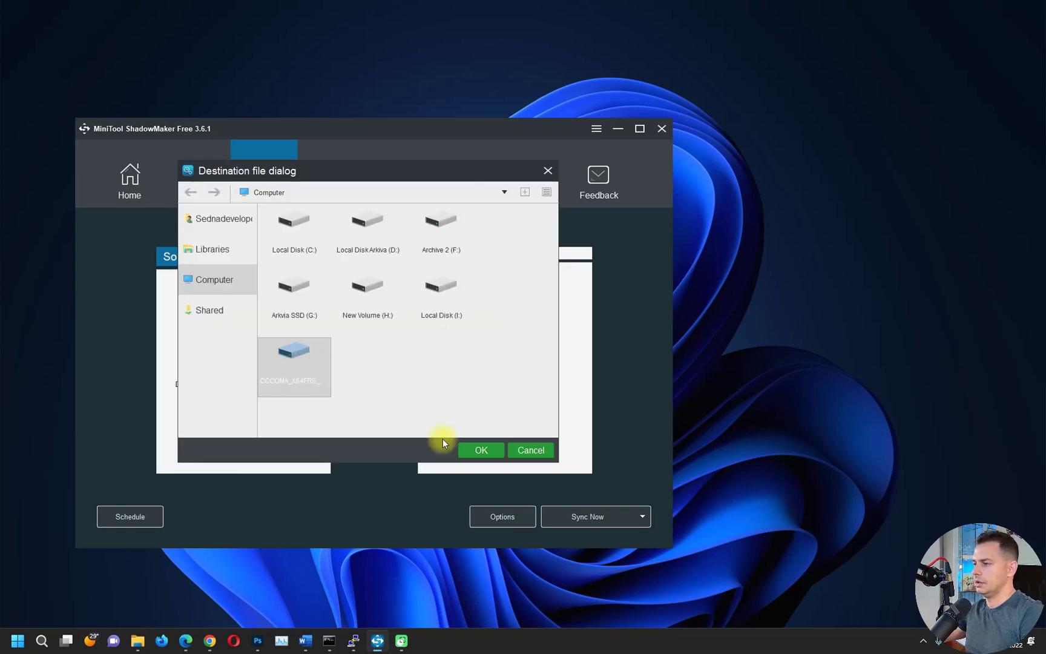
{"action": "left_click", "coordinate": [478, 451]}
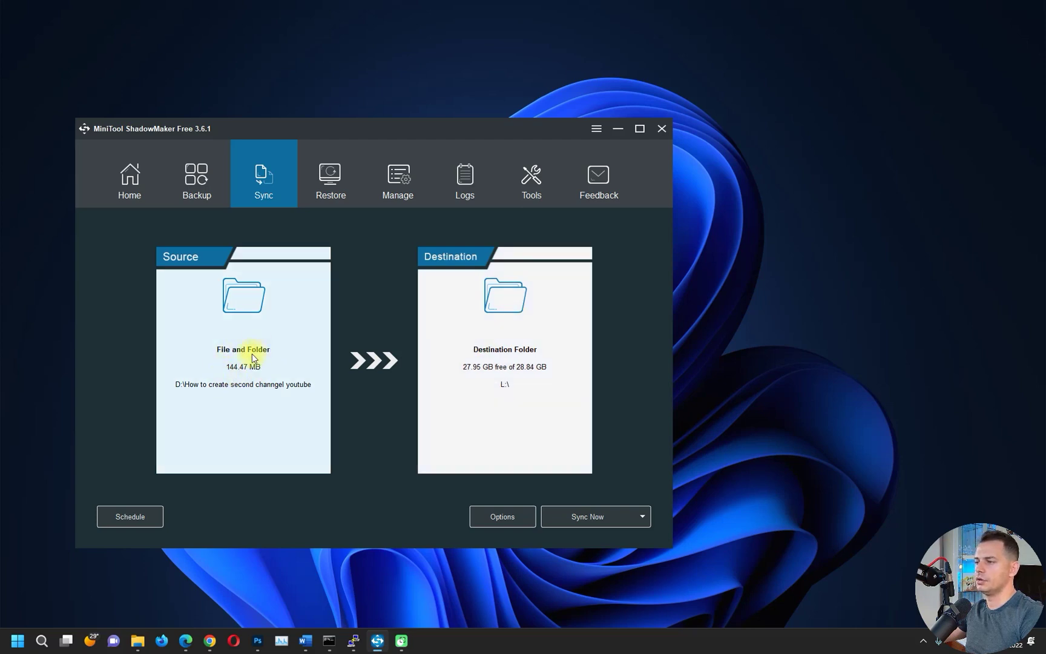
{"action": "left_click", "coordinate": [588, 518]}
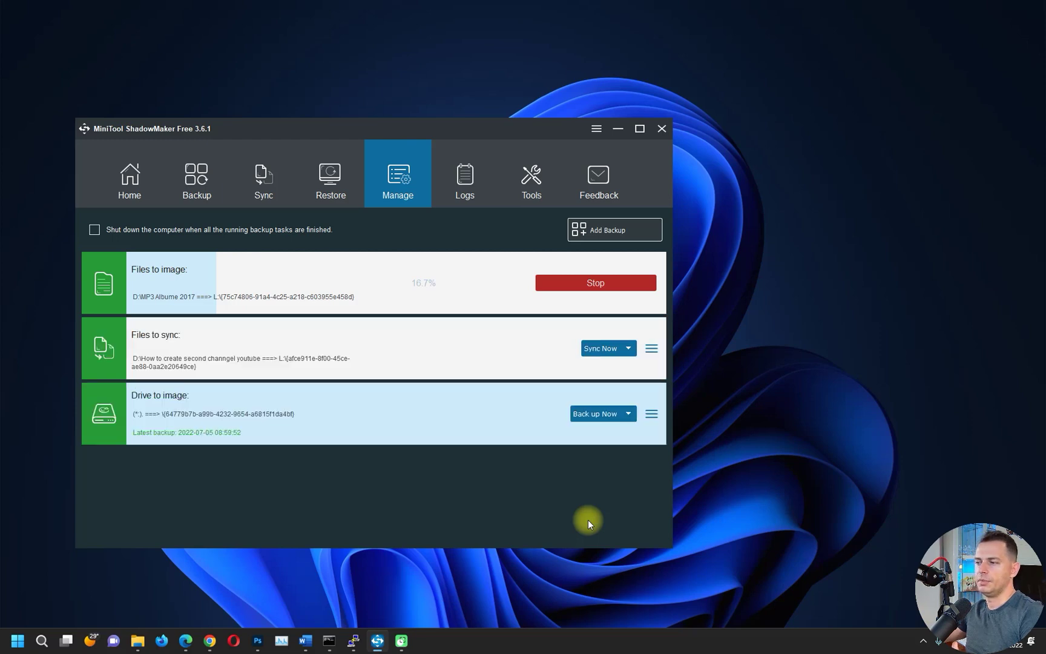
- Review the sync task's run options and action menu in Manage, then open Tools
{"action": "left_click", "coordinate": [629, 348]}
{"action": "left_click", "coordinate": [652, 348]}
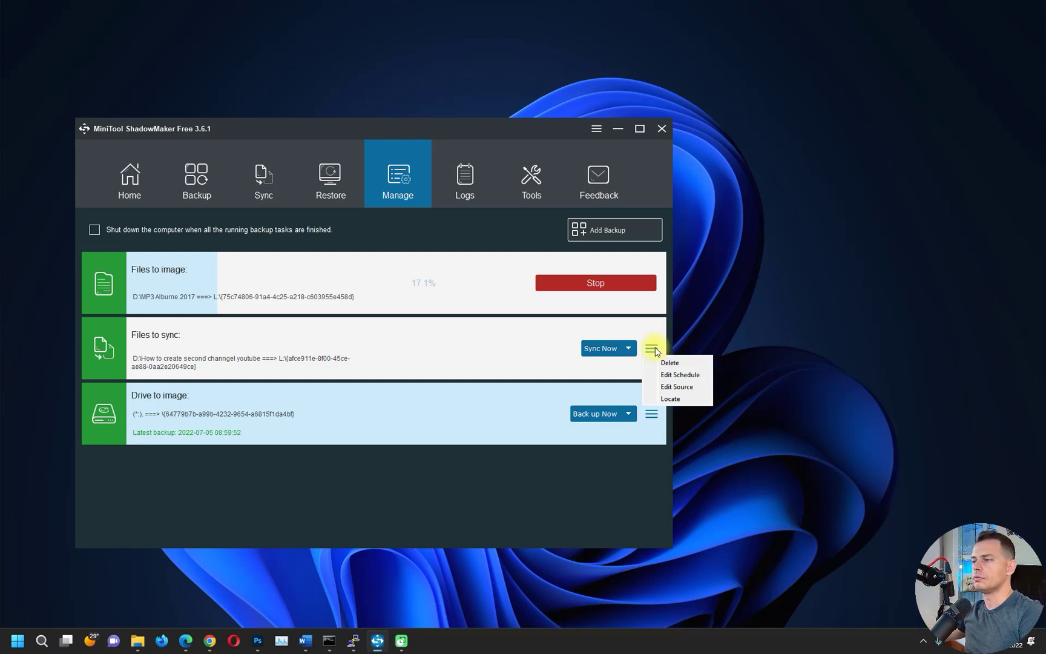
{"action": "left_click", "coordinate": [484, 483]}
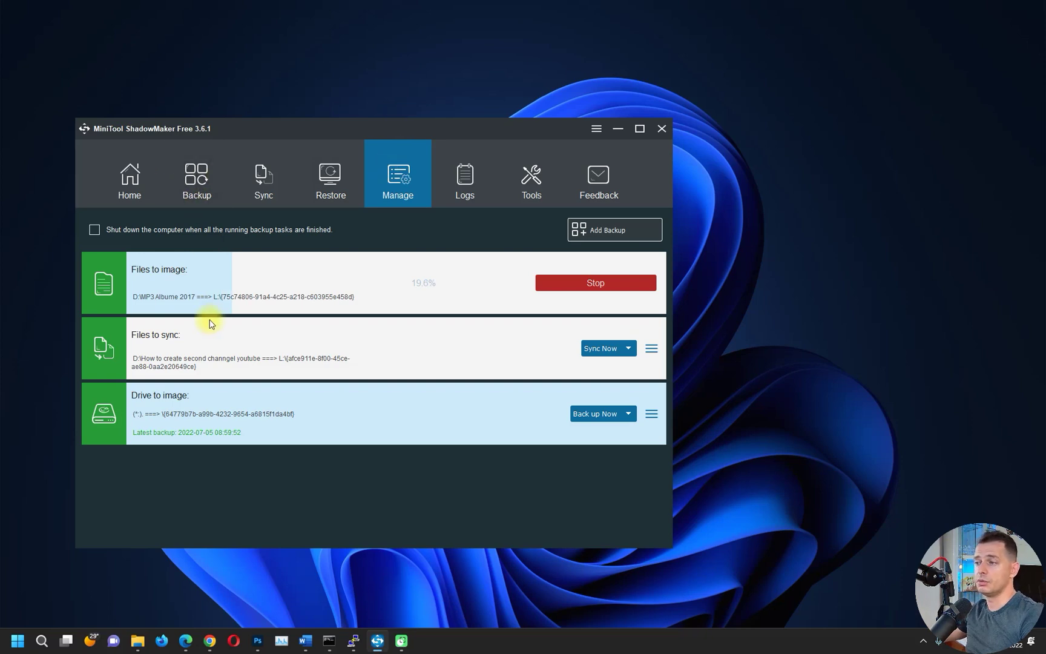
{"action": "left_click", "coordinate": [532, 178]}
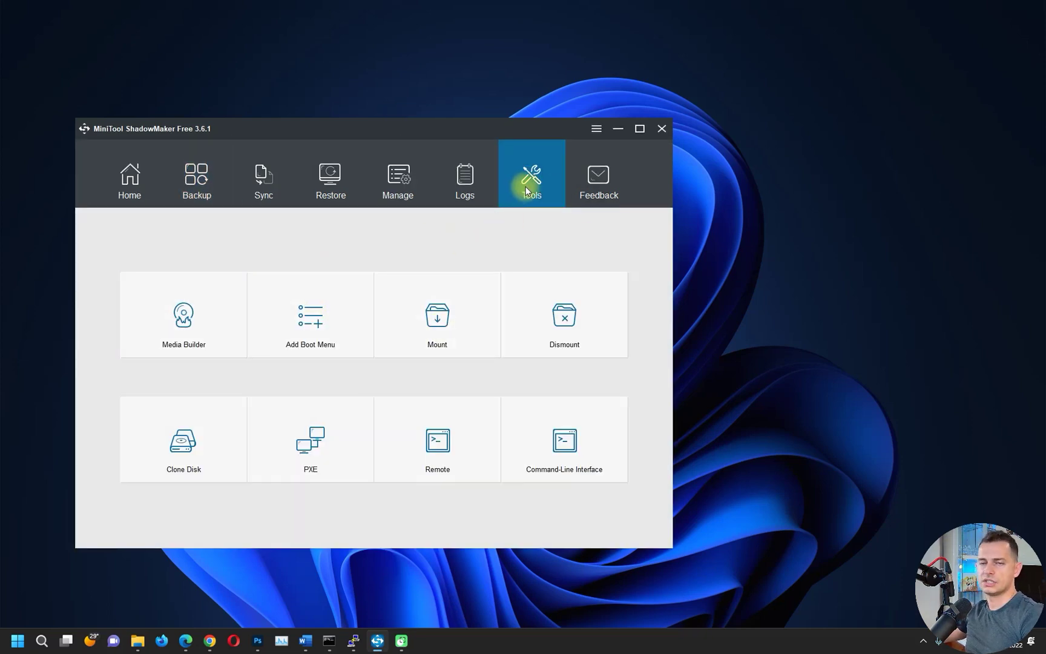
- Build a WinPE-based bootable USB flash disk with Media Builder and close it when finished
{"action": "left_click_drag", "start_coordinate": [515, 127], "coordinate": [487, 91]}
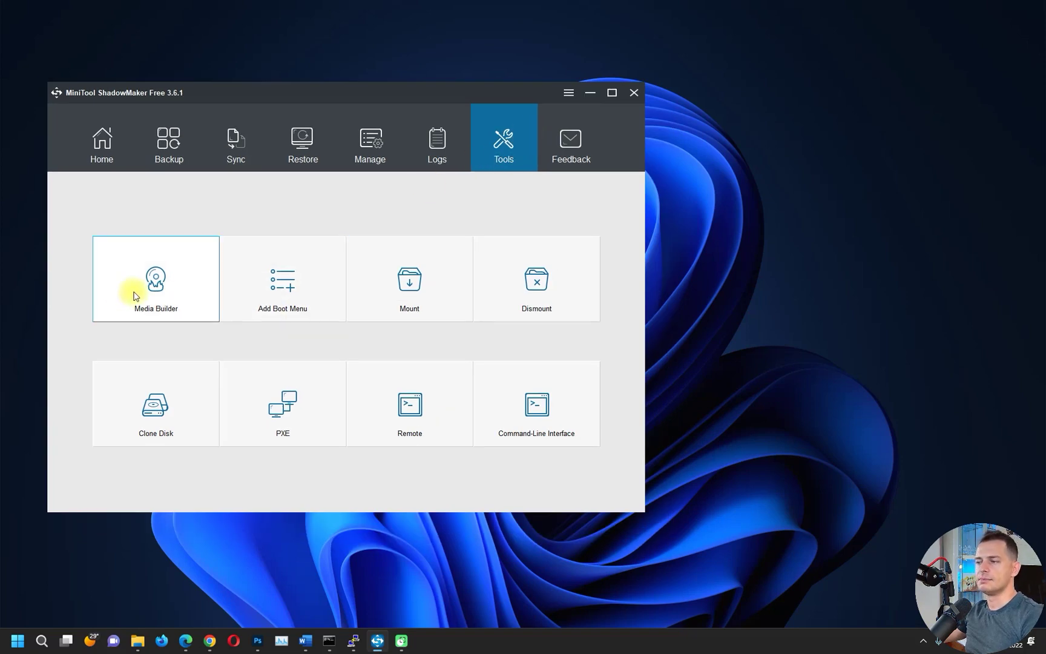
{"action": "left_click", "coordinate": [168, 287]}
{"action": "left_click_drag", "start_coordinate": [228, 130], "coordinate": [222, 128]}
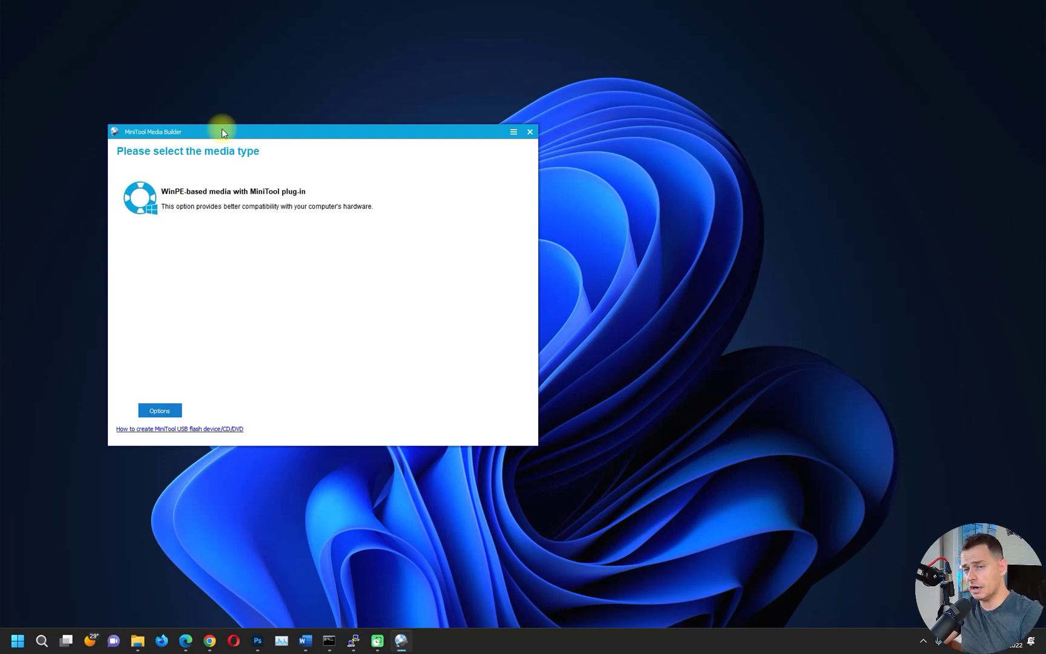
{"action": "left_click", "coordinate": [192, 193]}
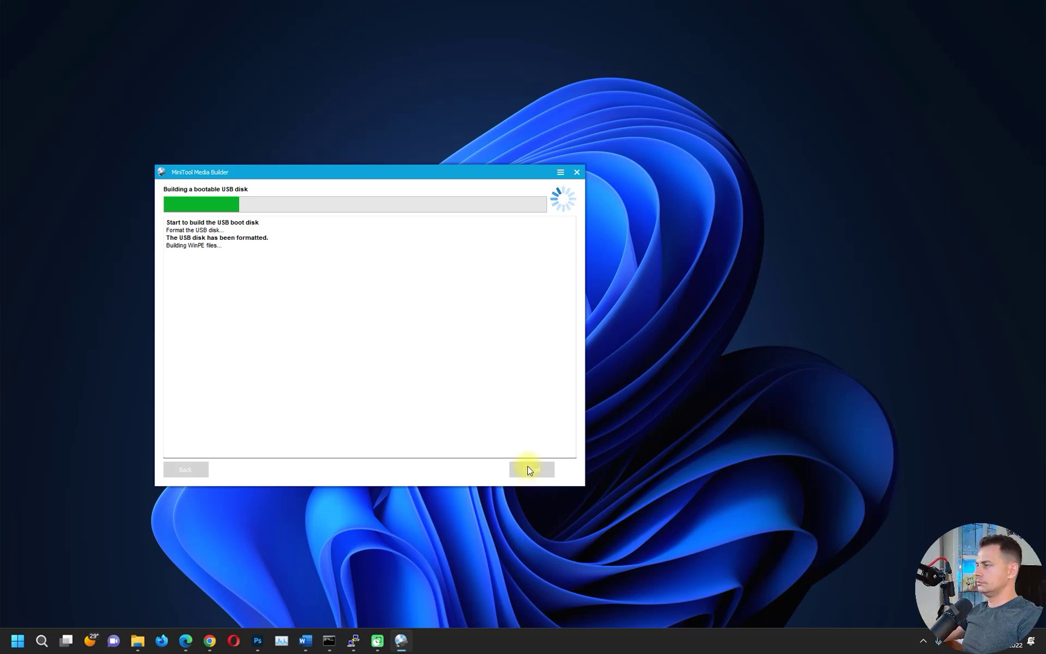
{"action": "left_click_drag", "start_coordinate": [421, 171], "coordinate": [443, 125]}
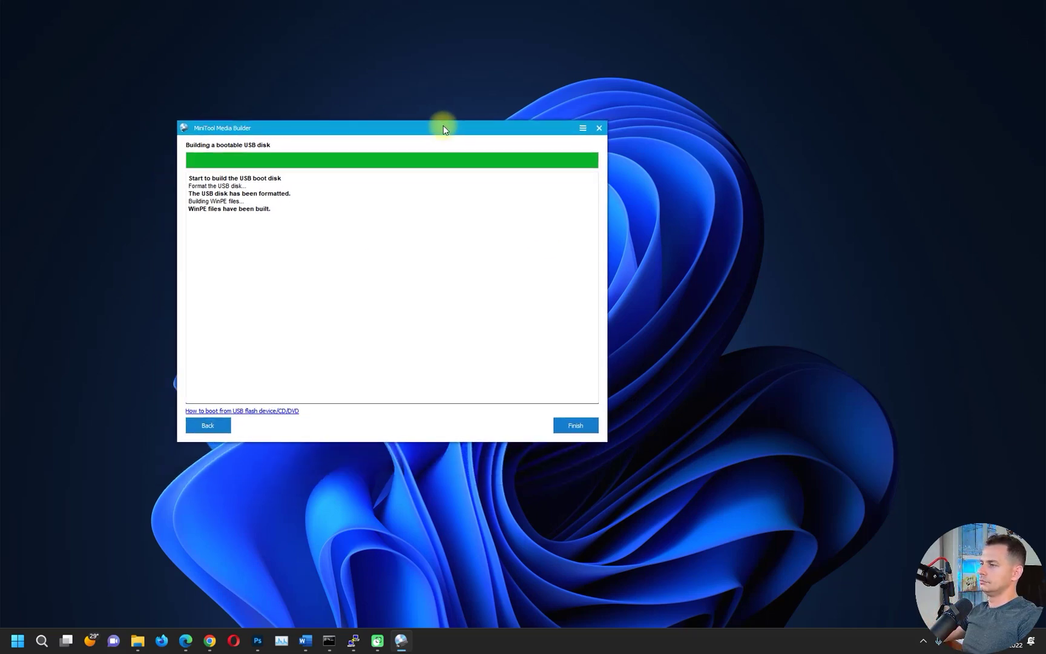
{"action": "left_click", "coordinate": [574, 427]}
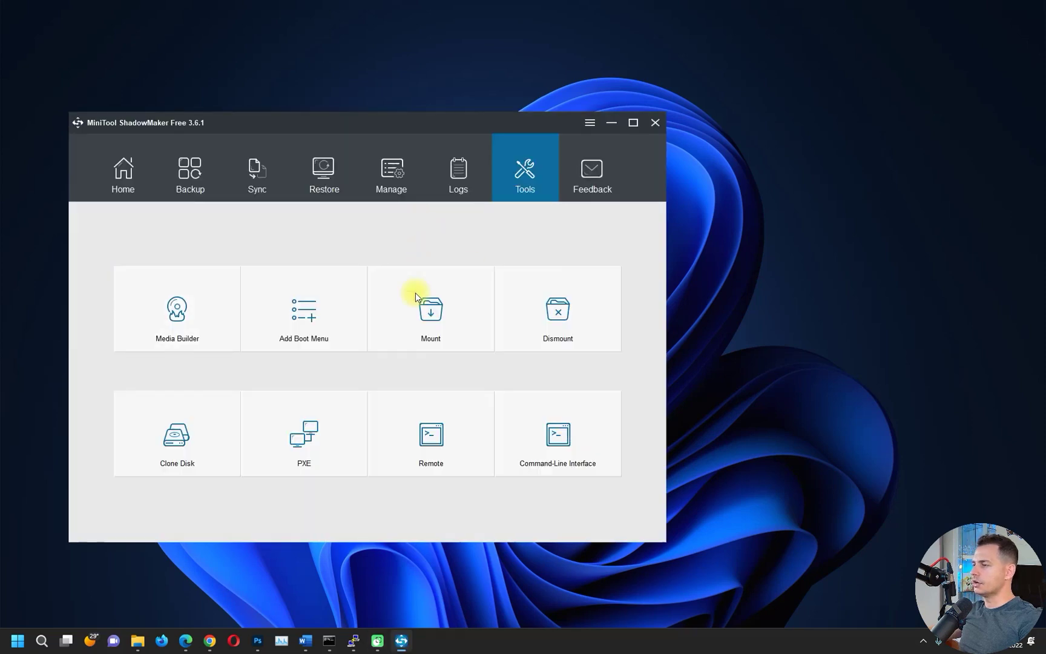
- Check the drives in This PC, then close the window
{"action": "key", "text": "super"}
{"action": "key", "text": "super"}
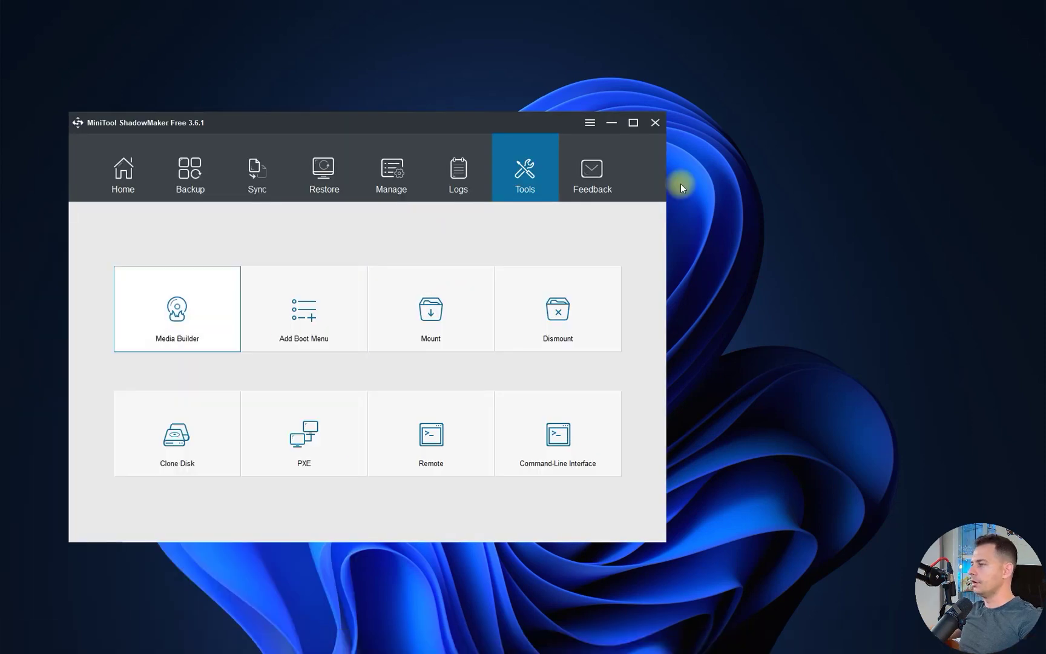
{"action": "key", "text": "super+e"}
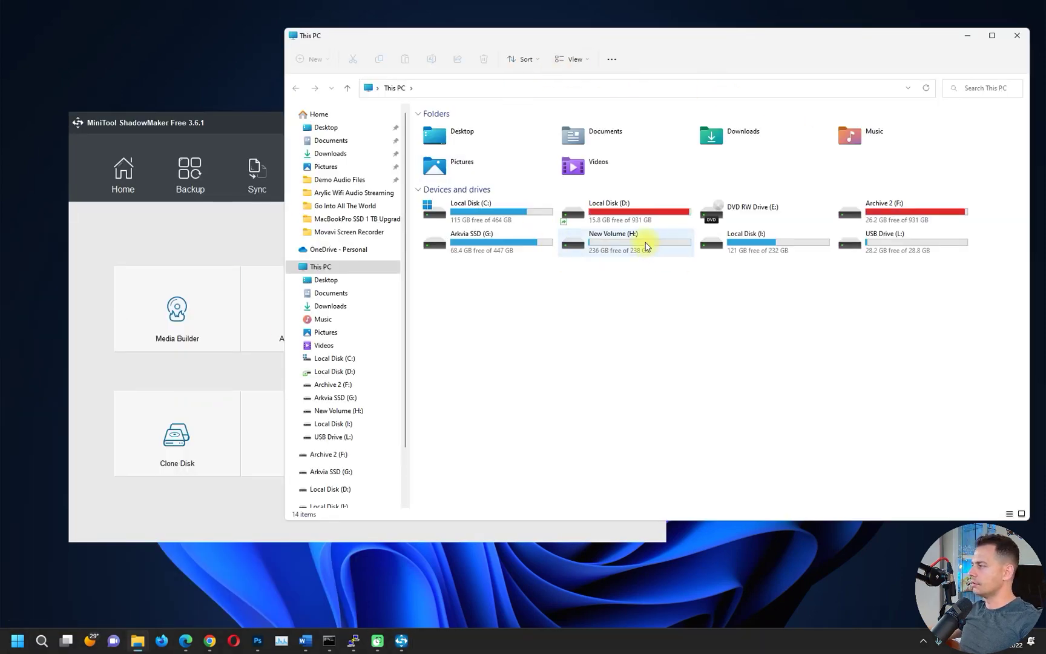
{"action": "key", "text": "alt+F4"}
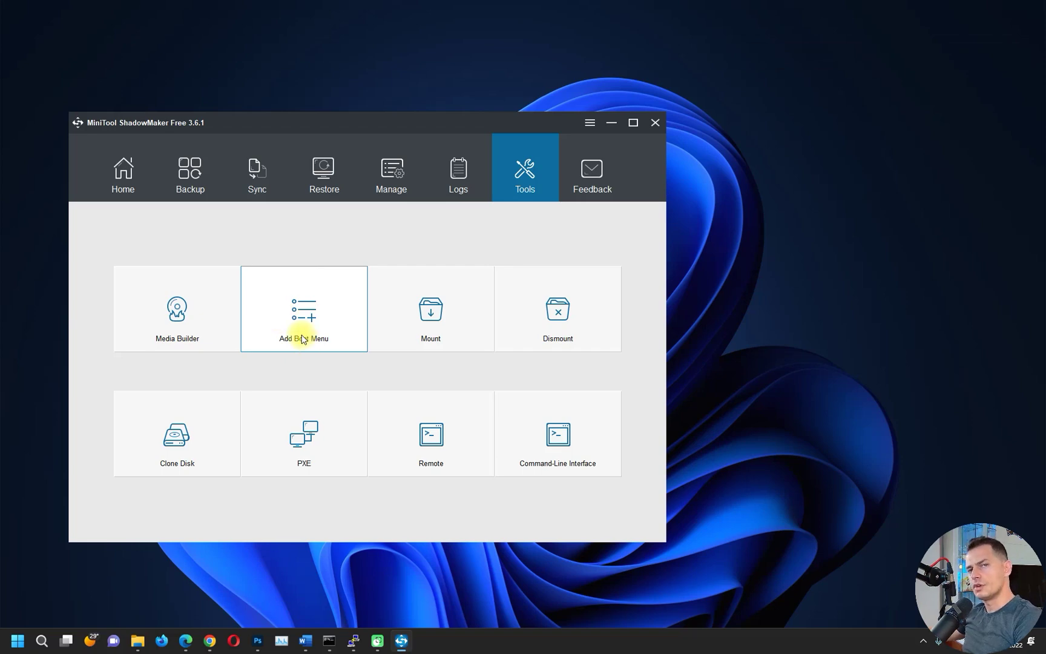
- Add the MiniTool recovery environment to the Windows boot menu and exit
{"action": "left_click", "coordinate": [325, 309]}
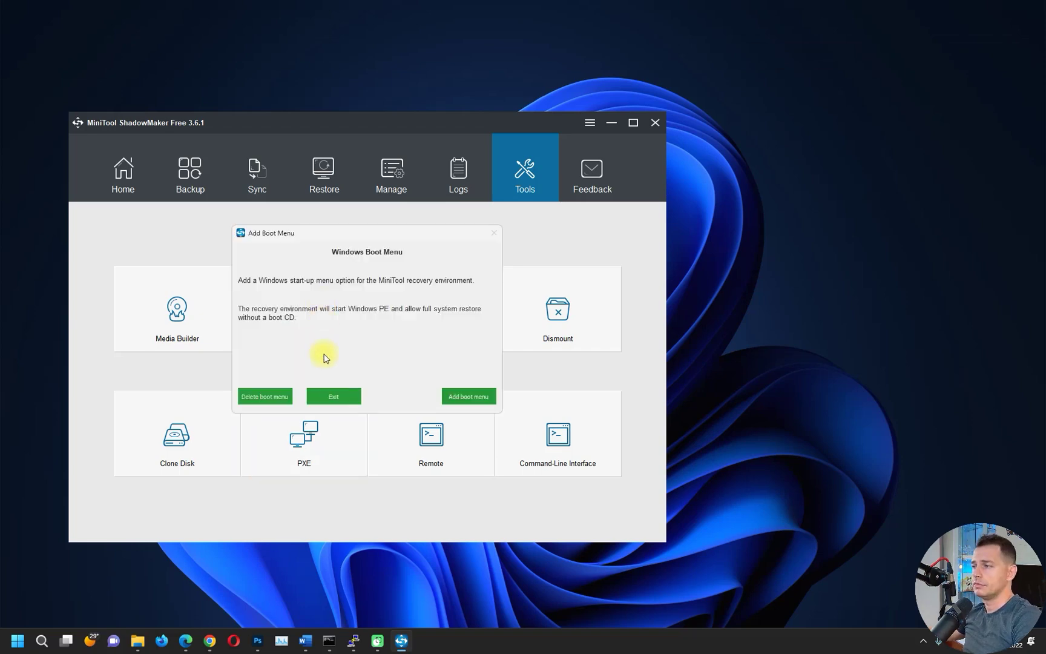
{"action": "left_click", "coordinate": [361, 394]}
{"action": "left_click", "coordinate": [362, 338]}
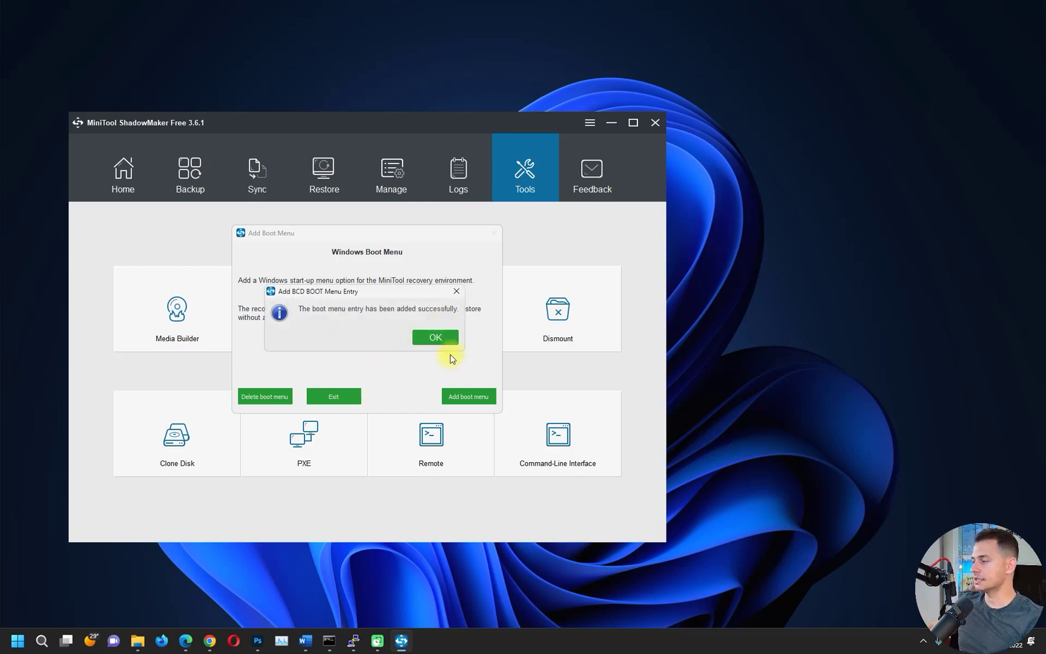
{"action": "left_click", "coordinate": [435, 337]}
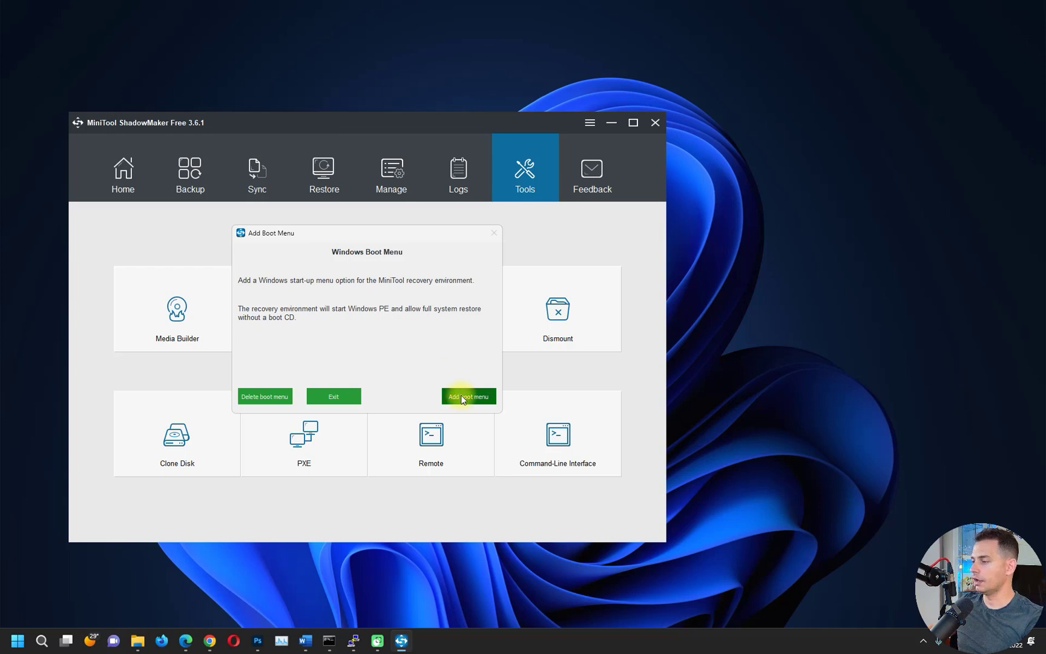
{"action": "left_click", "coordinate": [340, 399]}
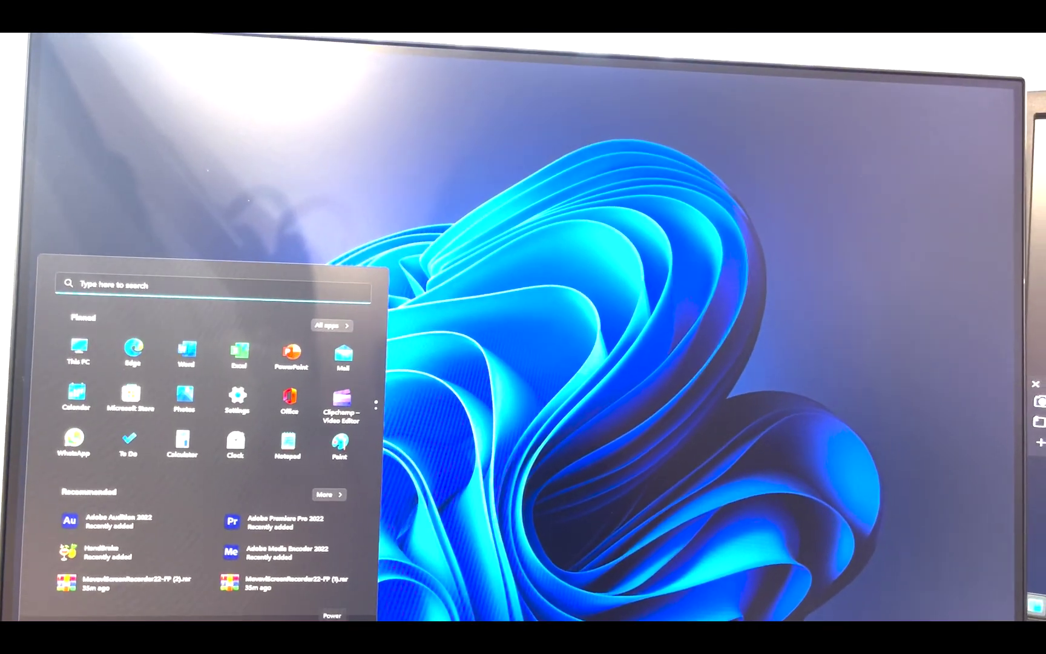
- Restart Windows into the MiniTool recovery entry, then close the Pro edition comparison afterwards
{"action": "left_click", "coordinate": [332, 615]}
{"action": "left_click", "coordinate": [332, 602]}
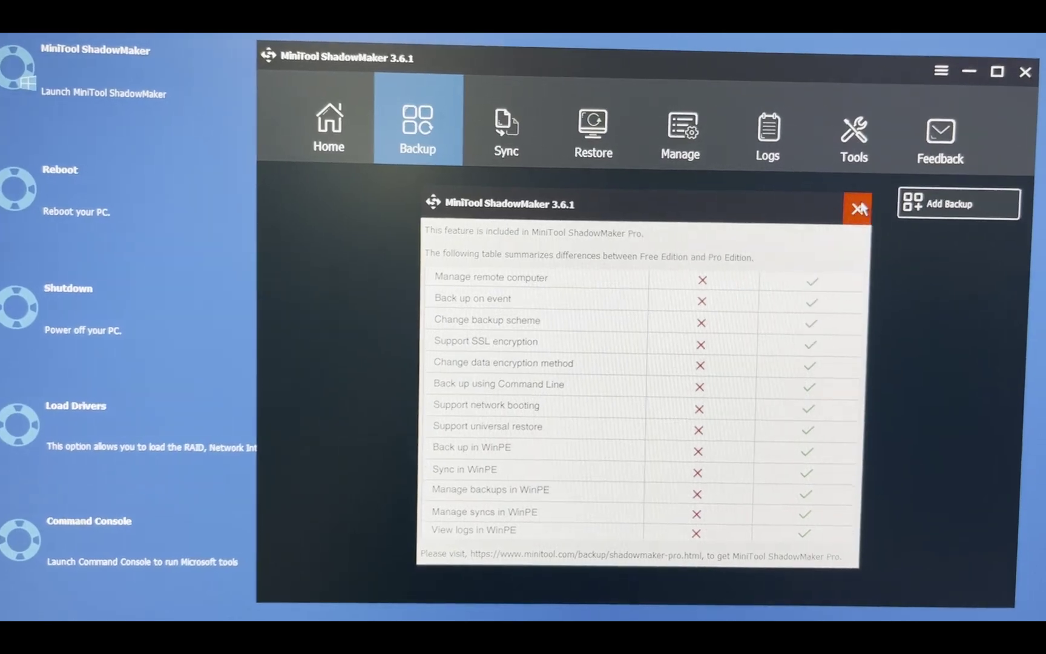
{"action": "left_click", "coordinate": [860, 209]}
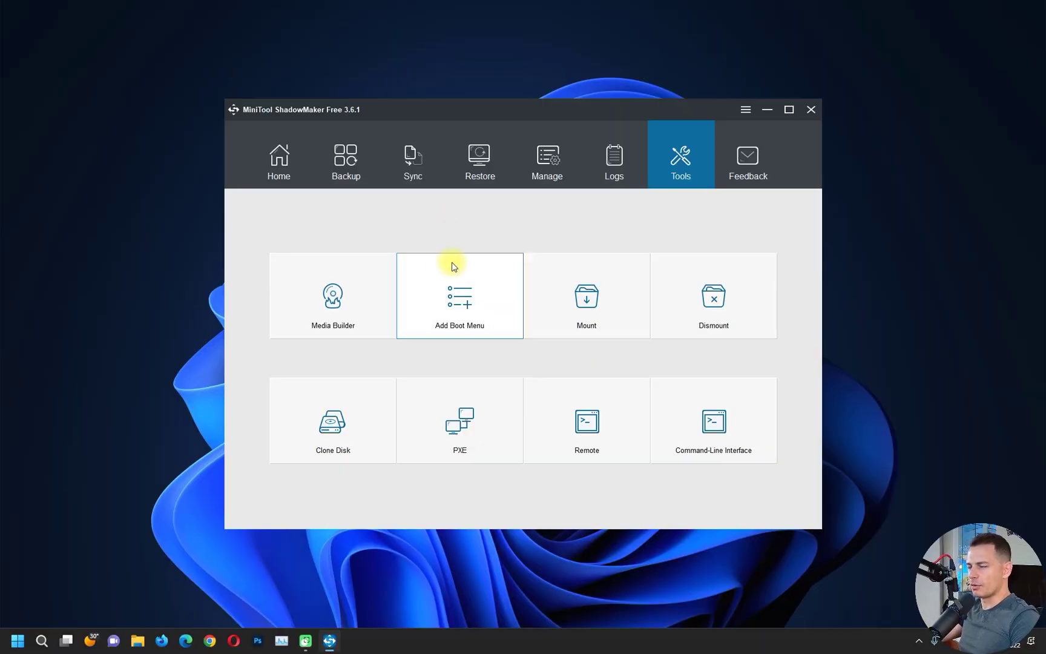
- Delete the MiniTool recovery boot menu entry, confirming with Yes and OK, then exit
{"action": "left_click", "coordinate": [467, 285]}
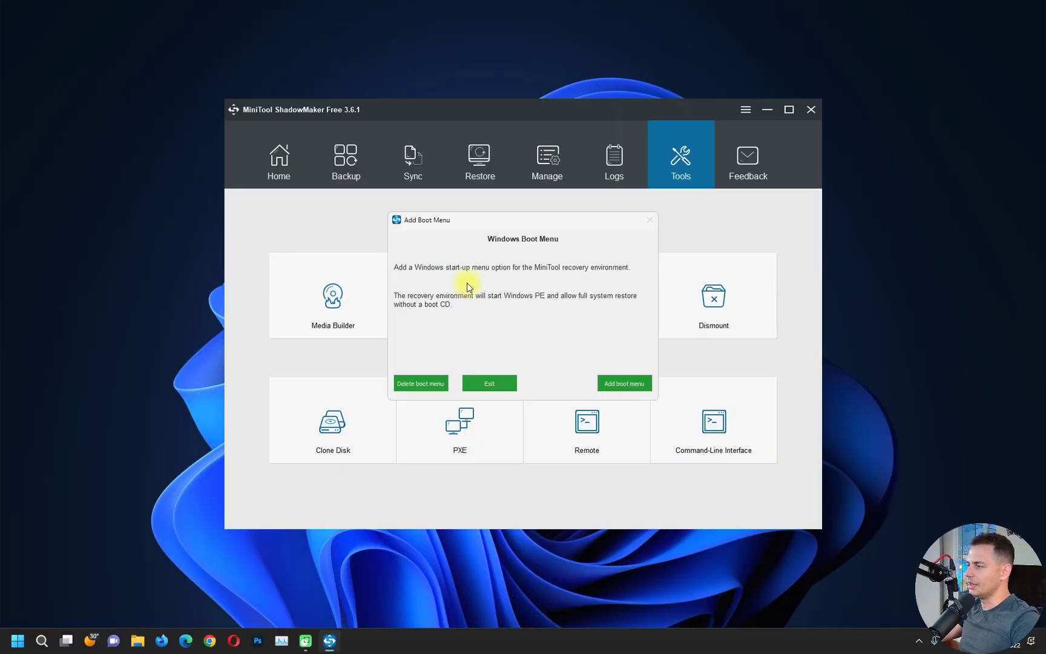
{"action": "left_click", "coordinate": [503, 383]}
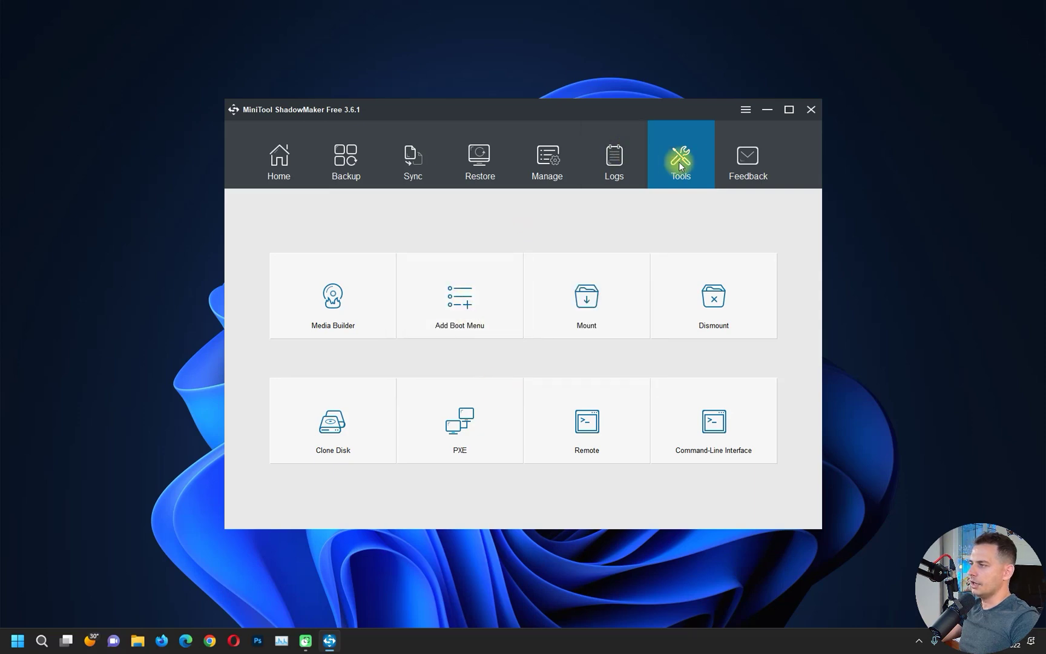
{"action": "left_click", "coordinate": [440, 283]}
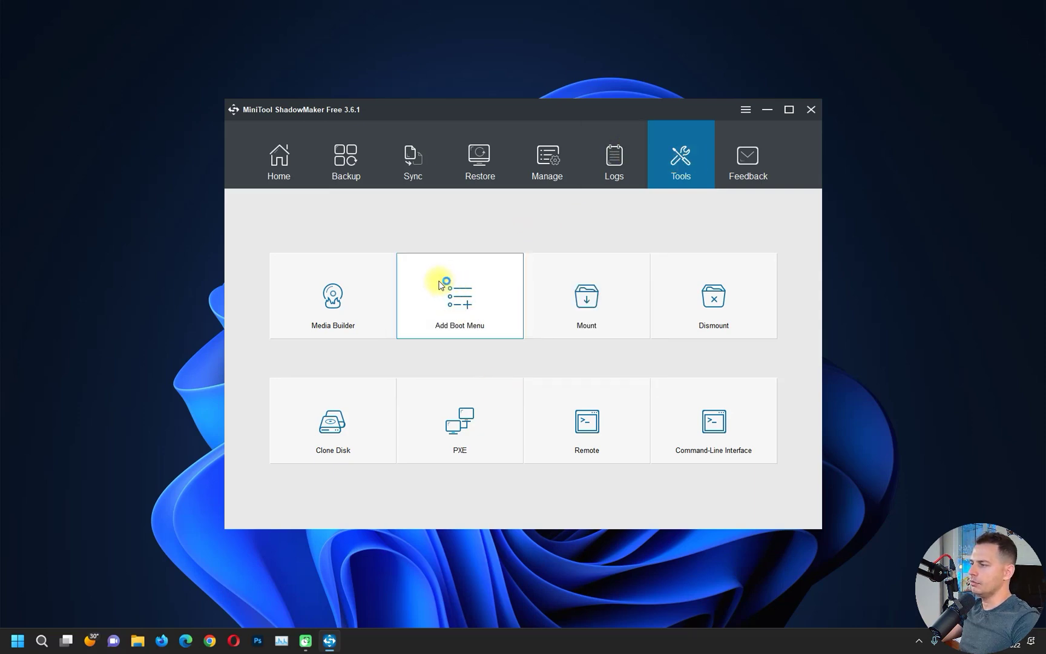
{"action": "left_click", "coordinate": [419, 385]}
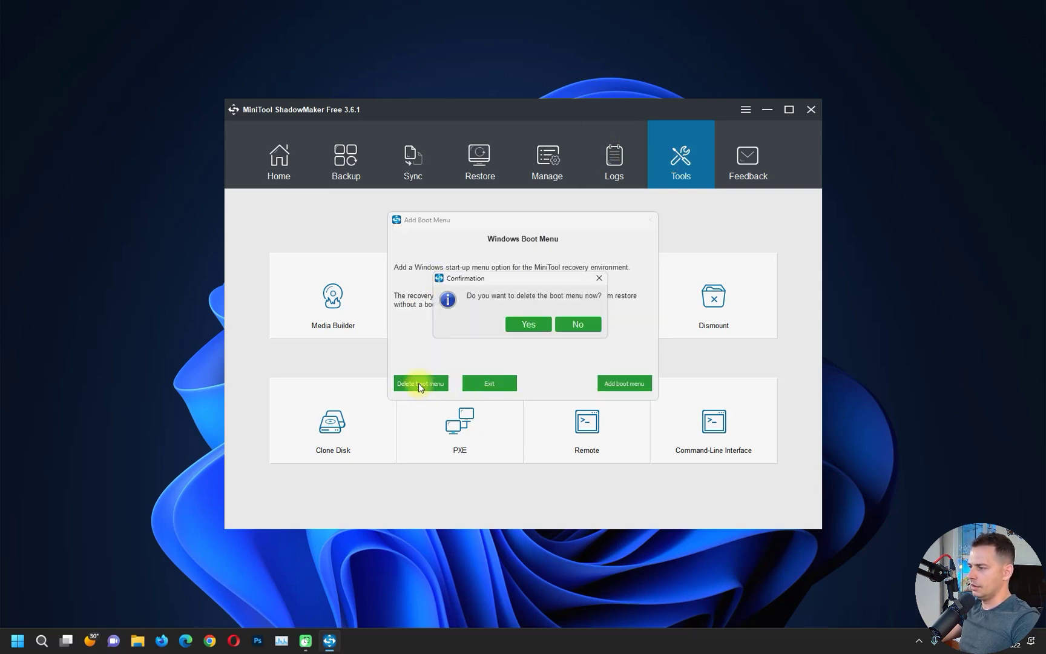
{"action": "left_click", "coordinate": [529, 325]}
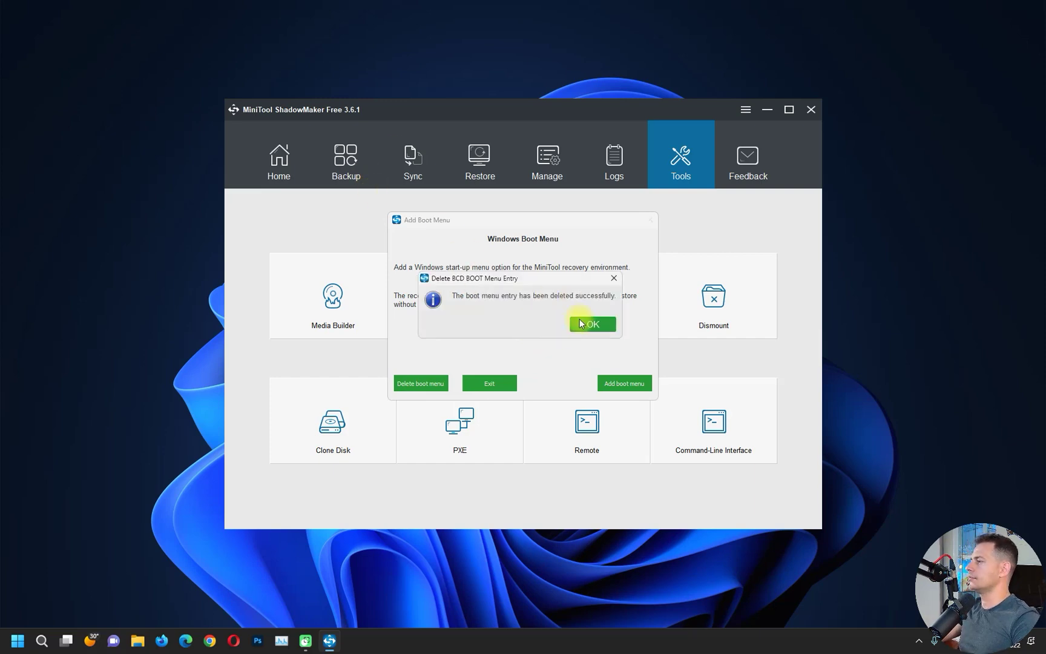
{"action": "left_click", "coordinate": [590, 324]}
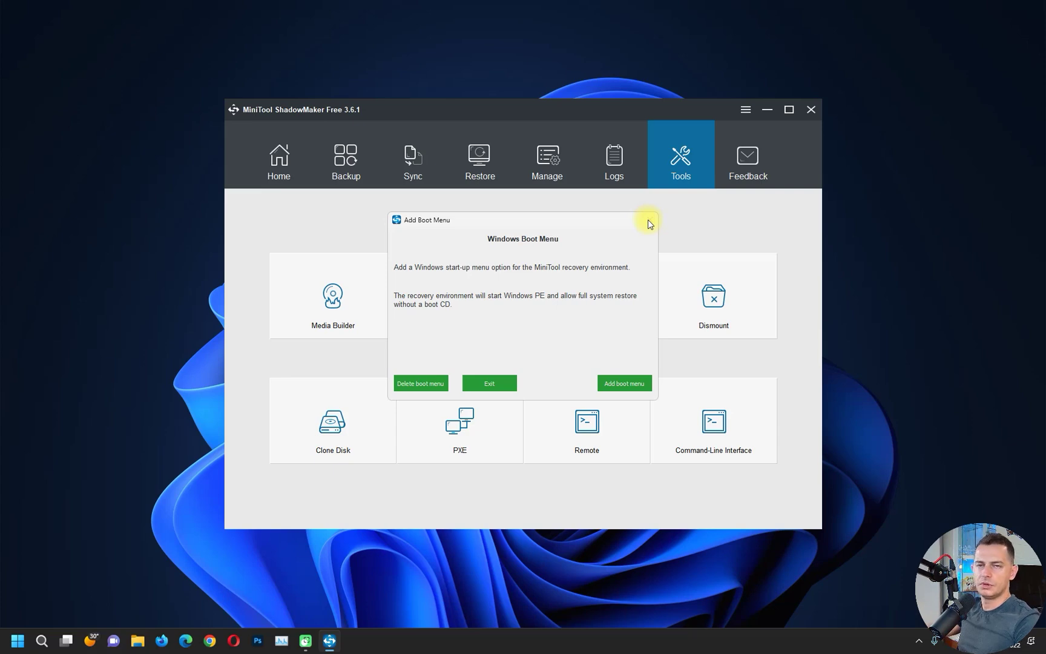
{"action": "left_click", "coordinate": [494, 383]}
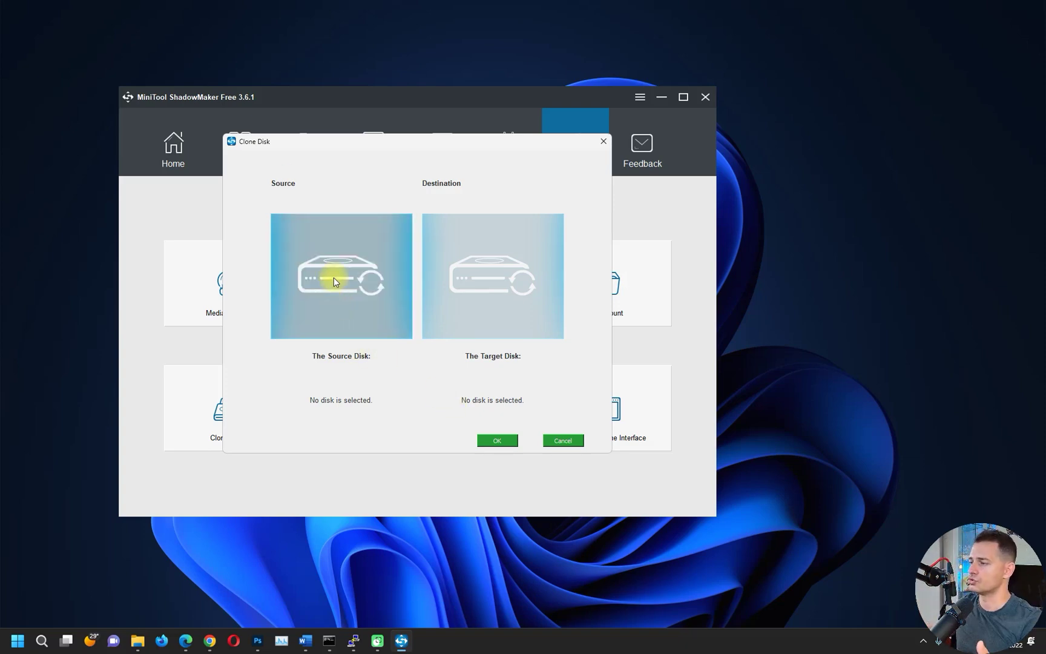
{"action": "left_click", "coordinate": [334, 277]}
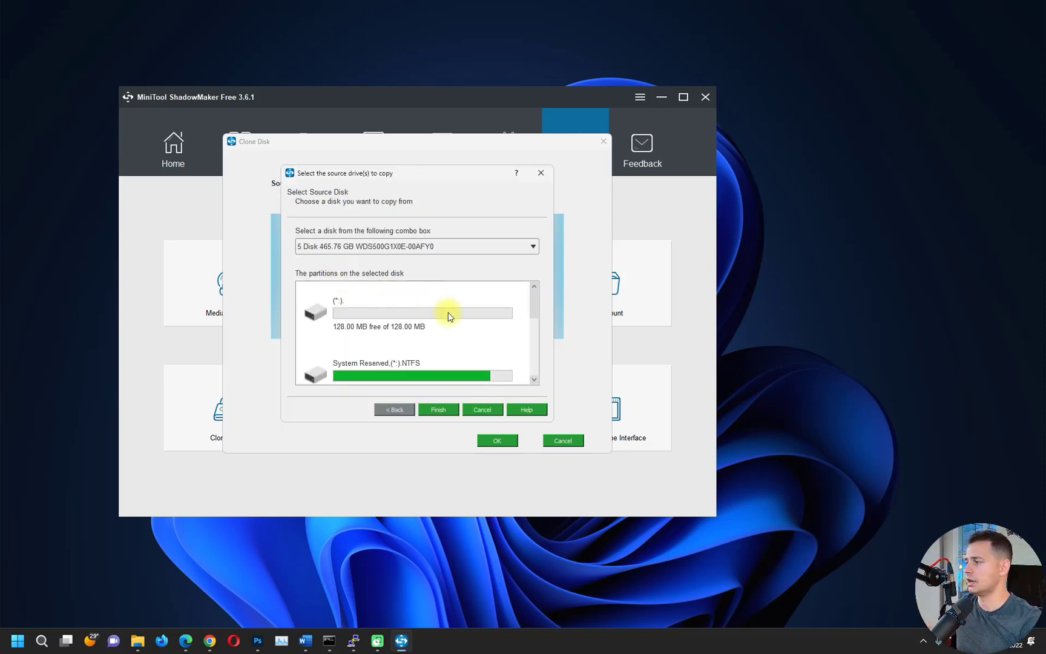
{"action": "scroll", "coordinate": [448, 322], "scroll_direction": "down", "scroll_amount": 3}
{"action": "left_click", "coordinate": [415, 246]}
{"action": "left_click", "coordinate": [415, 256]}
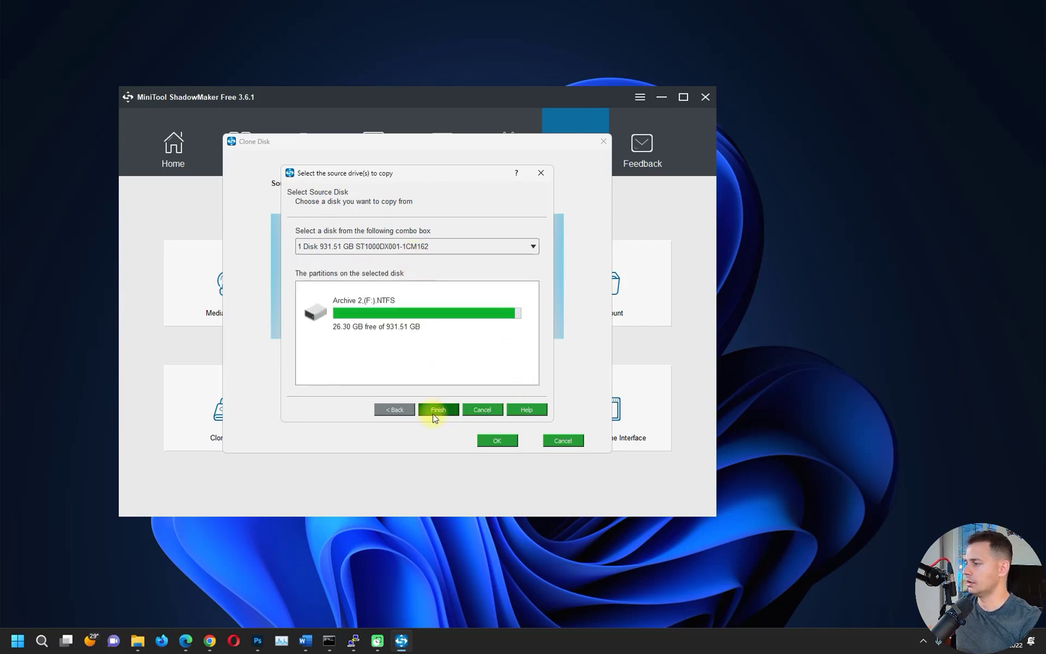
{"action": "left_click", "coordinate": [437, 410]}
{"action": "left_click", "coordinate": [495, 176]}
{"action": "left_click", "coordinate": [435, 252]}
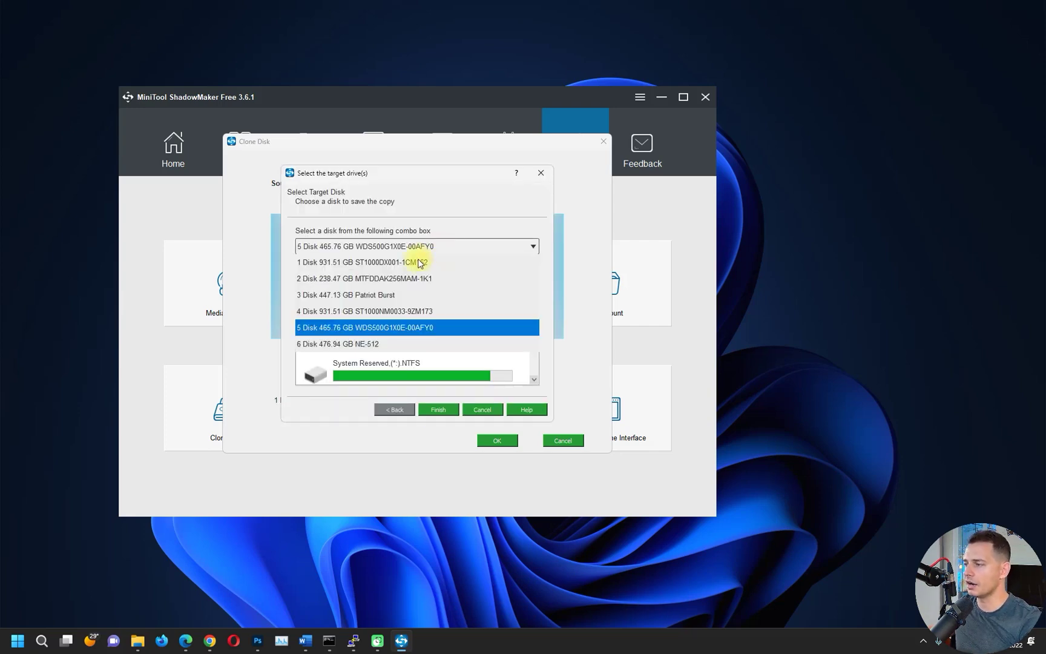
{"action": "left_click", "coordinate": [357, 327]}
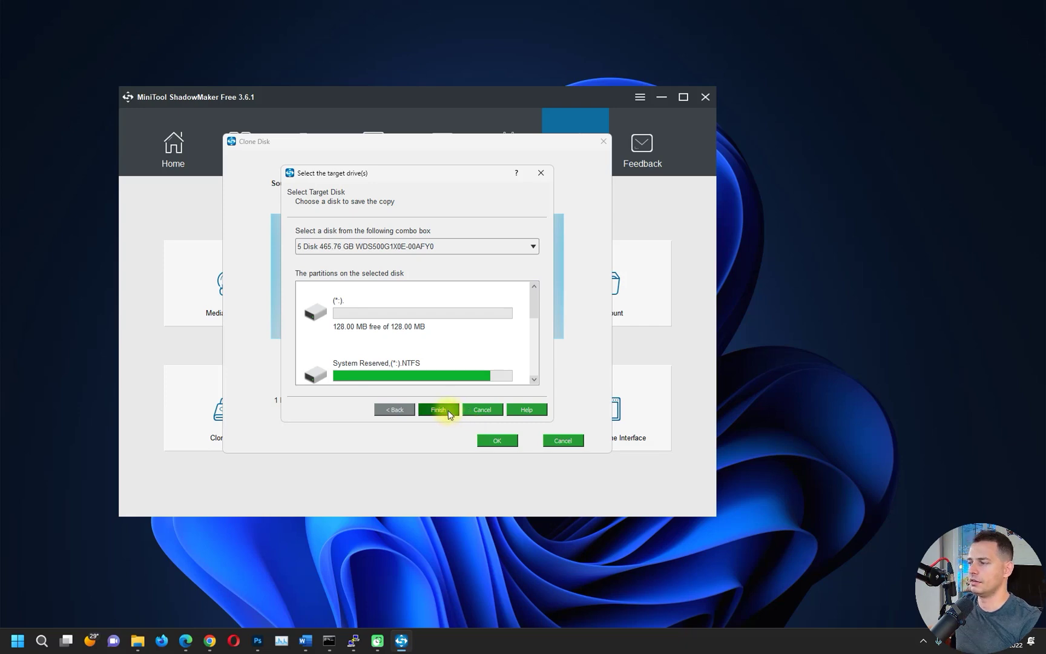
{"action": "left_click", "coordinate": [444, 411]}
{"action": "left_click", "coordinate": [558, 442]}
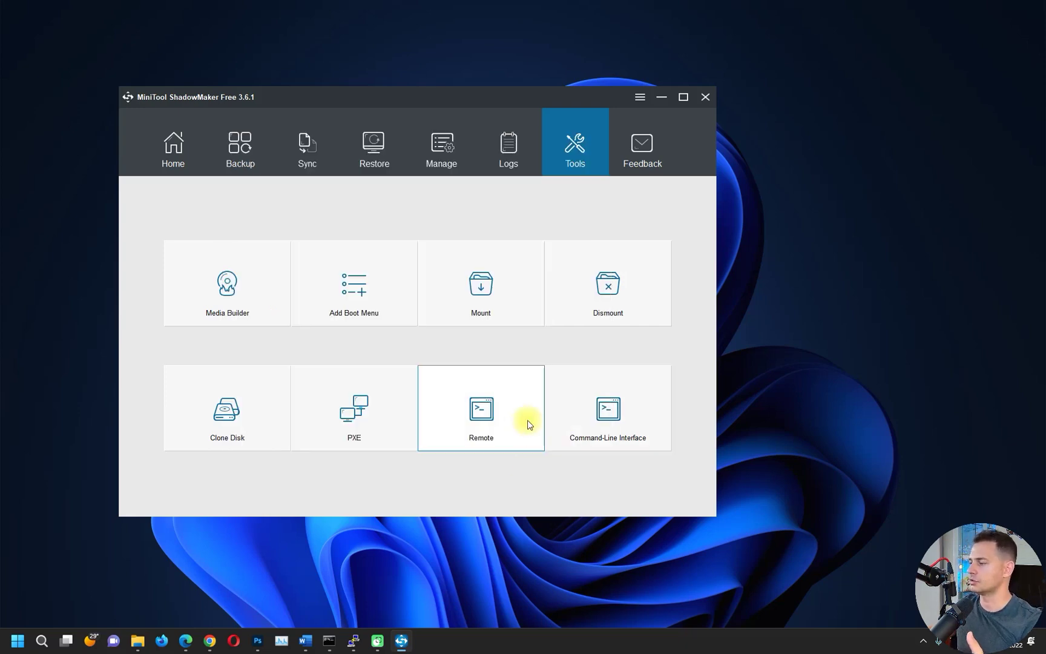
{"action": "left_click", "coordinate": [361, 418]}
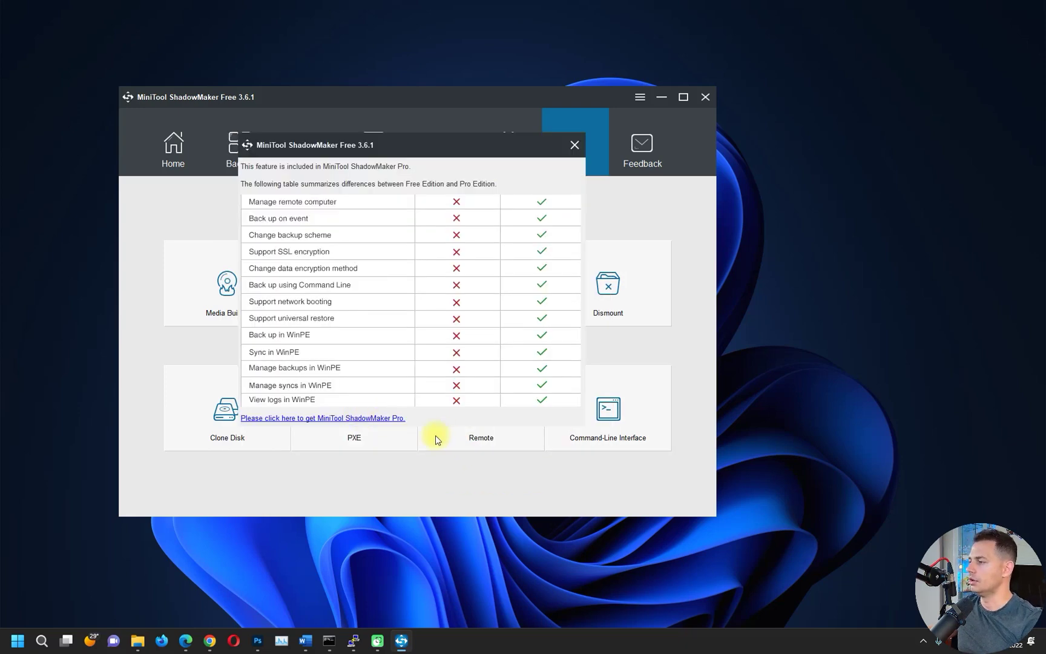
{"action": "left_click", "coordinate": [576, 144]}
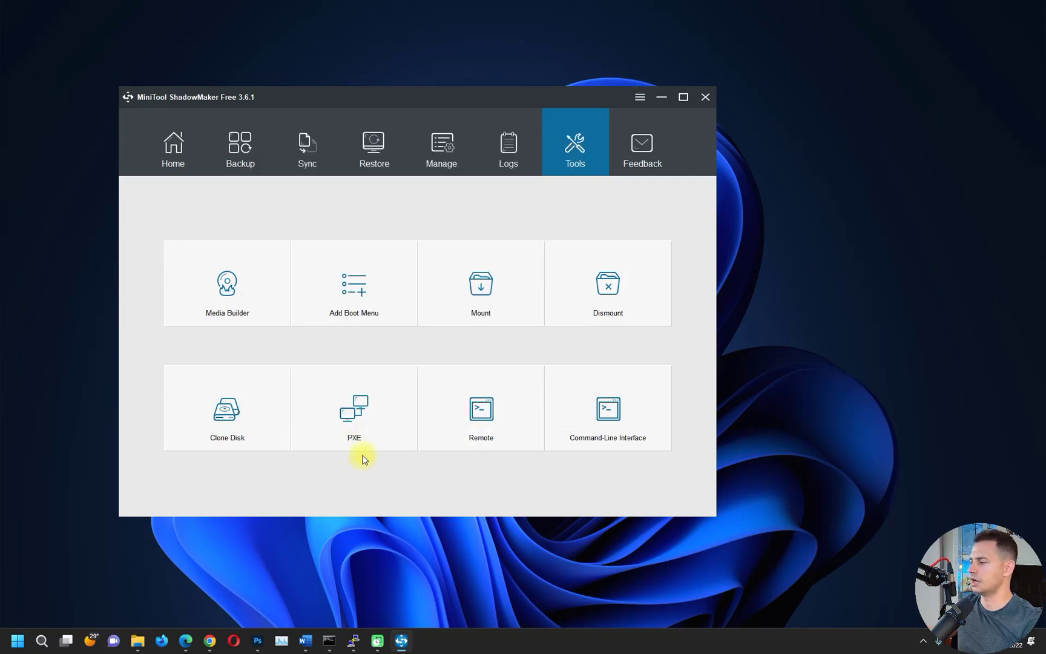
{"action": "left_click", "coordinate": [610, 410]}
{"action": "left_click", "coordinate": [571, 149]}
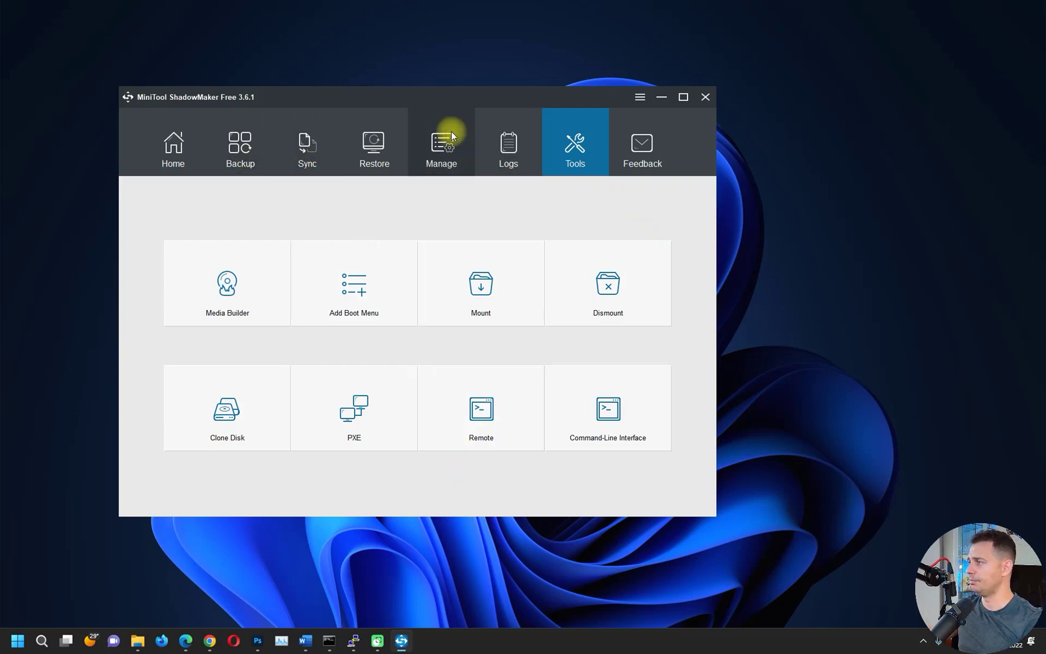
- Check Manage, Restore and Home, then show Backup with D:/MP3 Albume 2017 (5.37 GB) to L:\
{"action": "left_click", "coordinate": [445, 148]}
{"action": "left_click", "coordinate": [367, 156]}
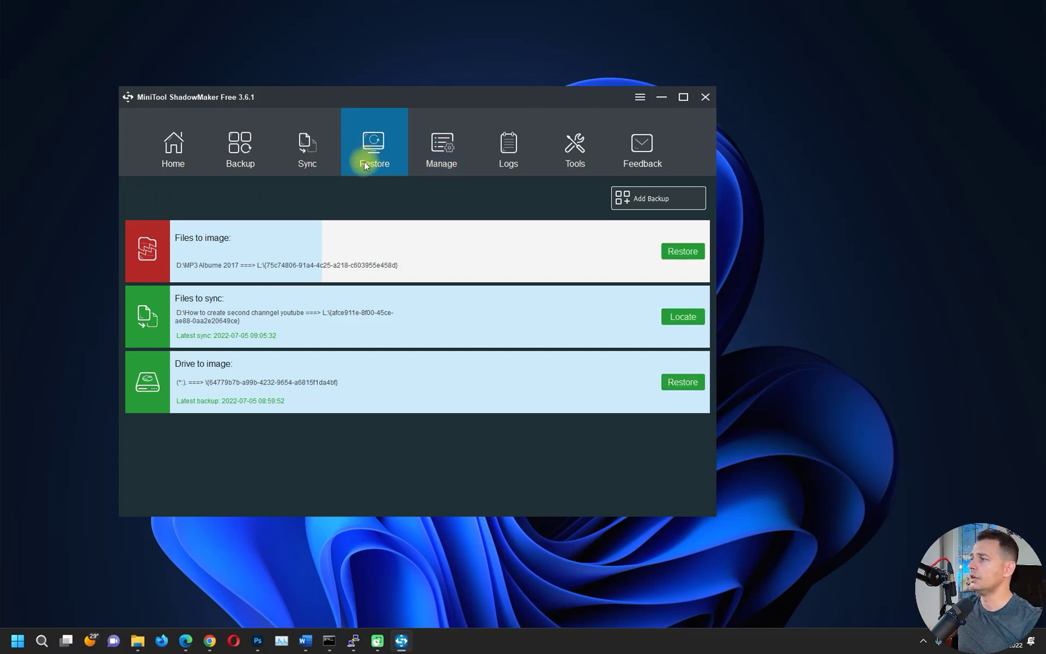
{"action": "left_click", "coordinate": [182, 150]}
{"action": "left_click", "coordinate": [214, 144]}
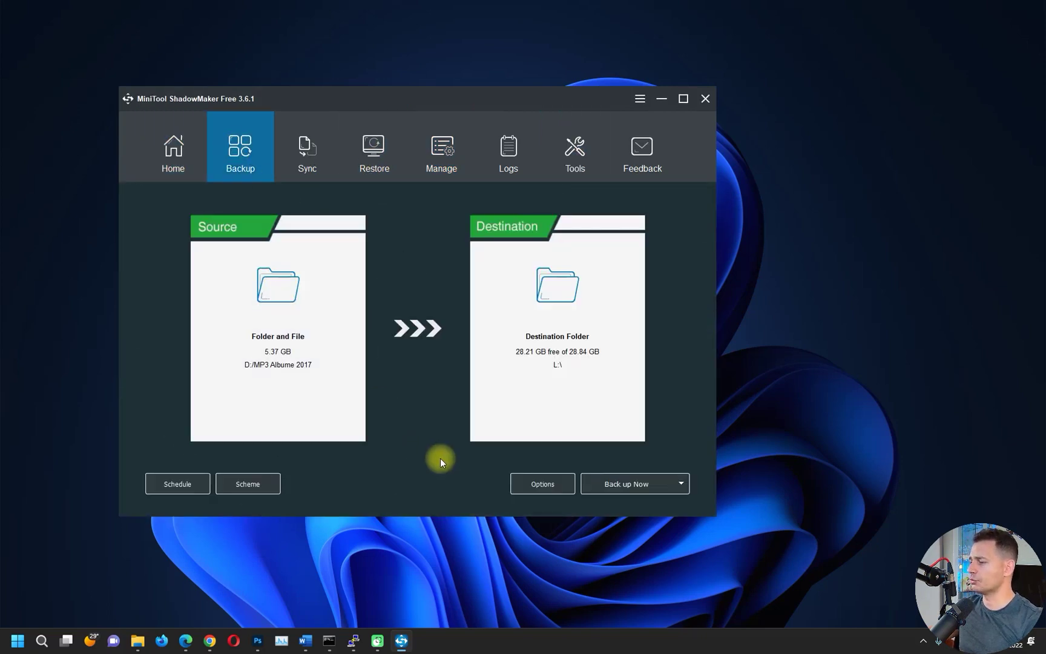